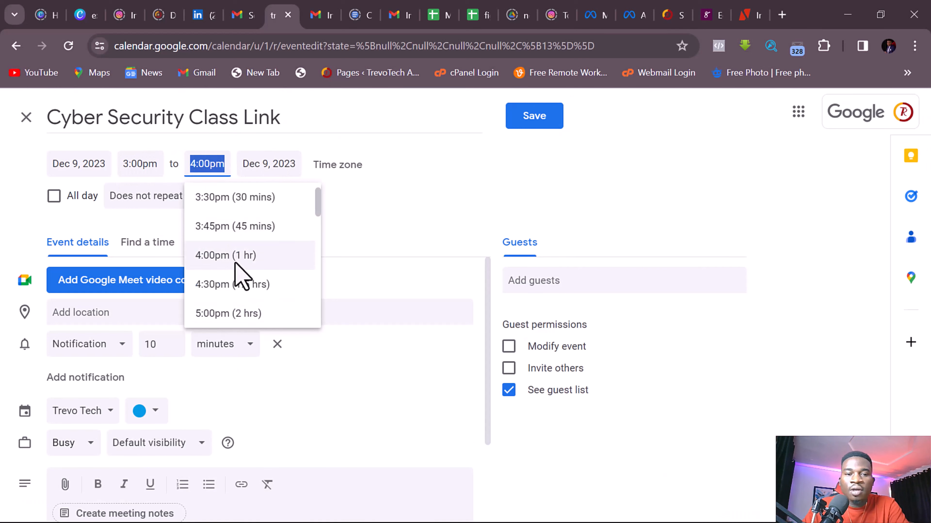
Step: Set the end time of the Cyber Security Class Link event to 6:00pm
{"action": "scroll", "coordinate": [239, 270], "scroll_direction": "down", "scroll_amount": 2}
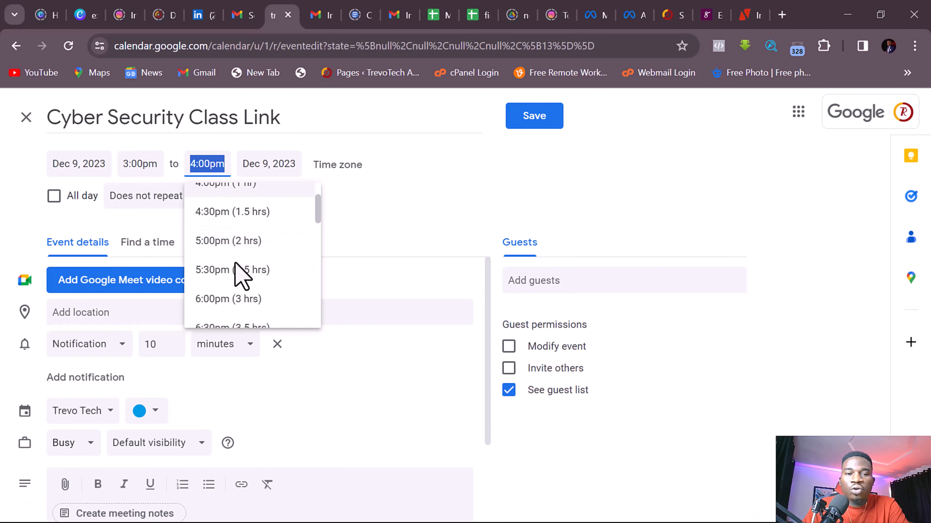
{"action": "left_click", "coordinate": [235, 299]}
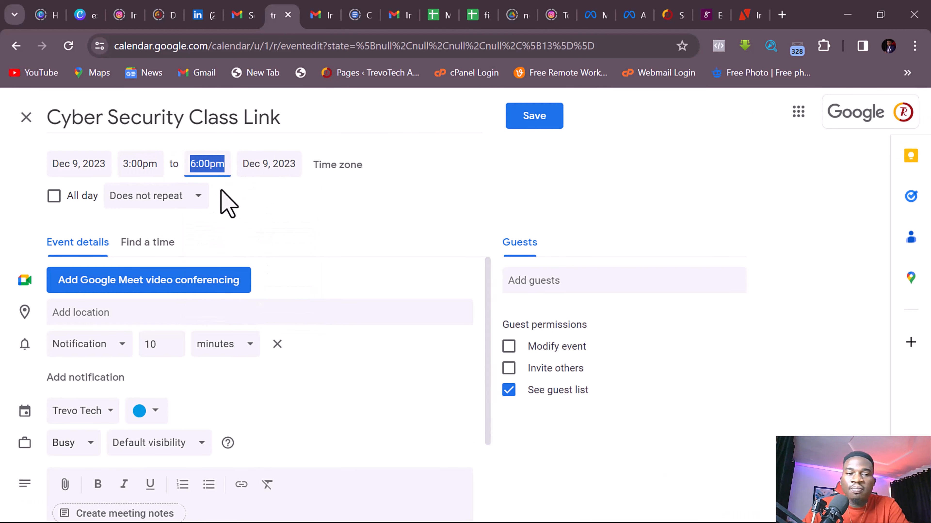
{"action": "left_click", "coordinate": [242, 238]}
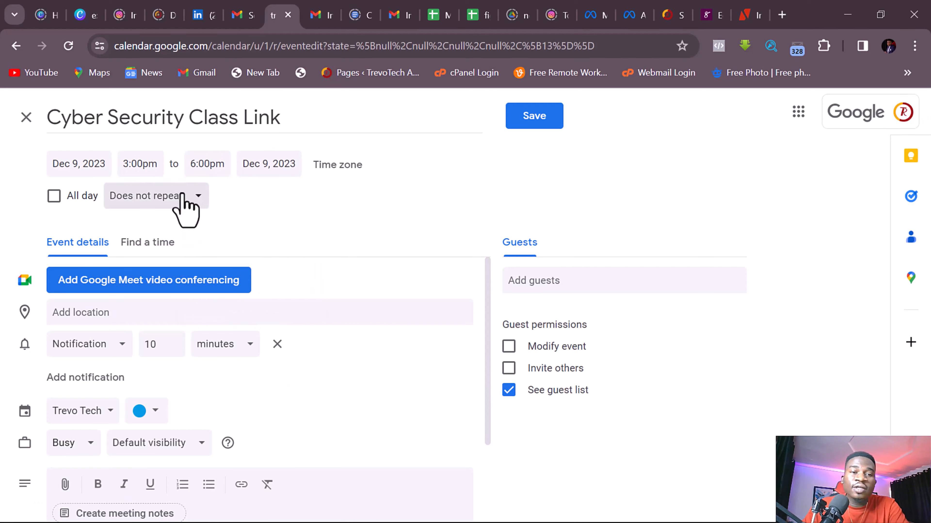
Step: Give the event a custom recurrence every 1 week on Sunday and Saturday, ending after 24 occurrences
{"action": "left_click", "coordinate": [185, 205]}
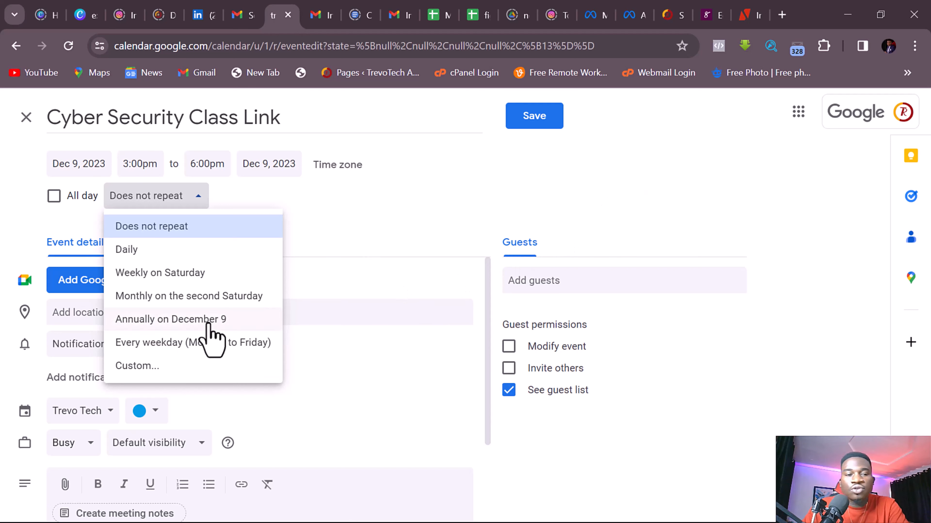
{"action": "left_click", "coordinate": [194, 366]}
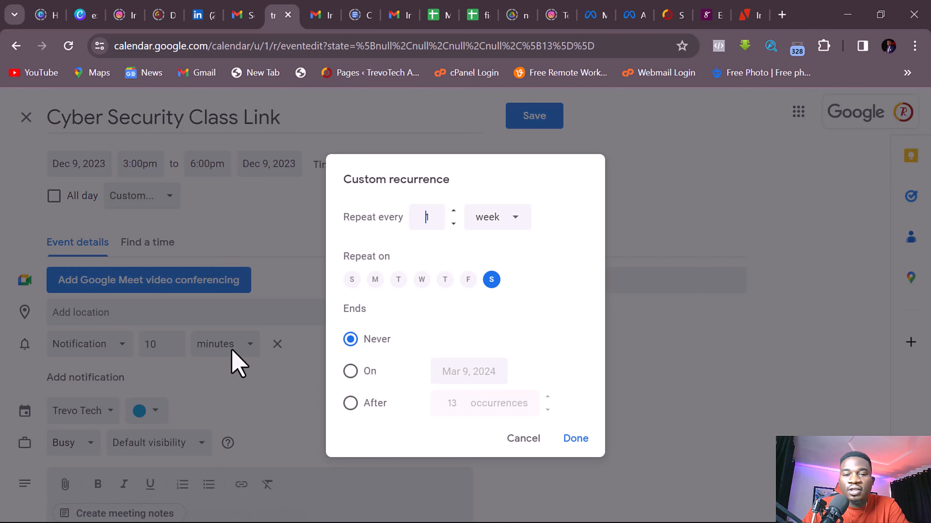
{"action": "left_click", "coordinate": [440, 218]}
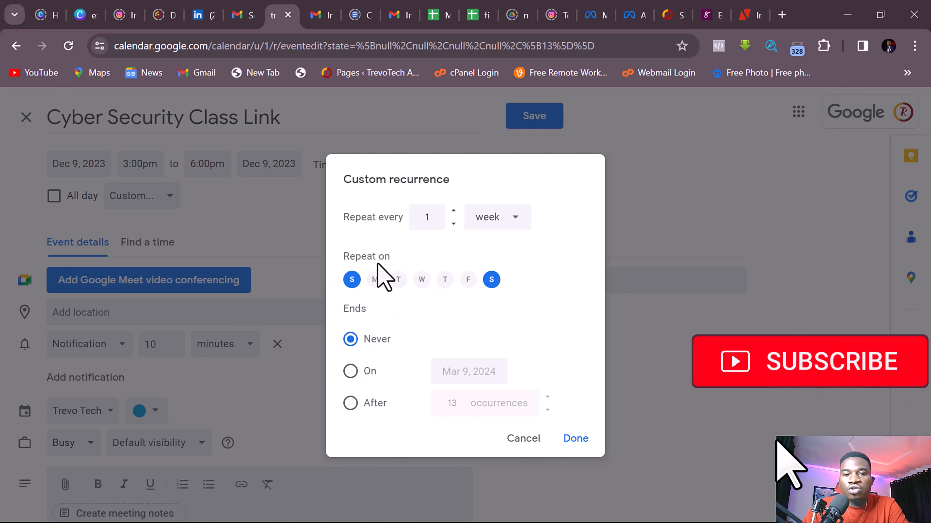
{"action": "left_click", "coordinate": [430, 216]}
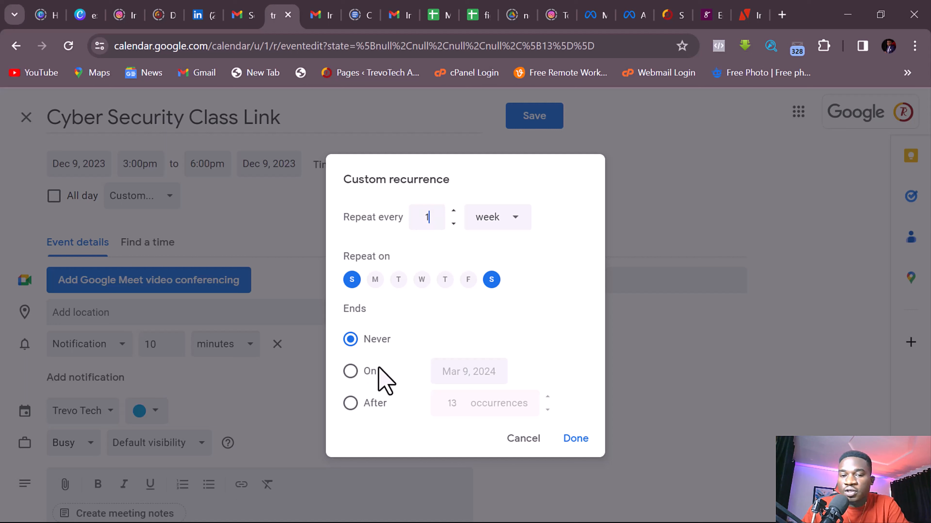
{"action": "left_click", "coordinate": [350, 403]}
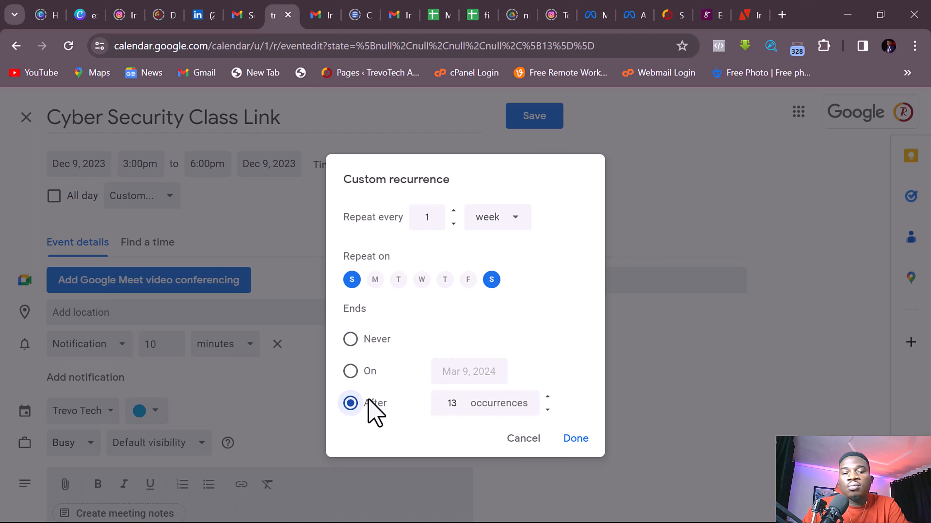
{"action": "left_click", "coordinate": [464, 404]}
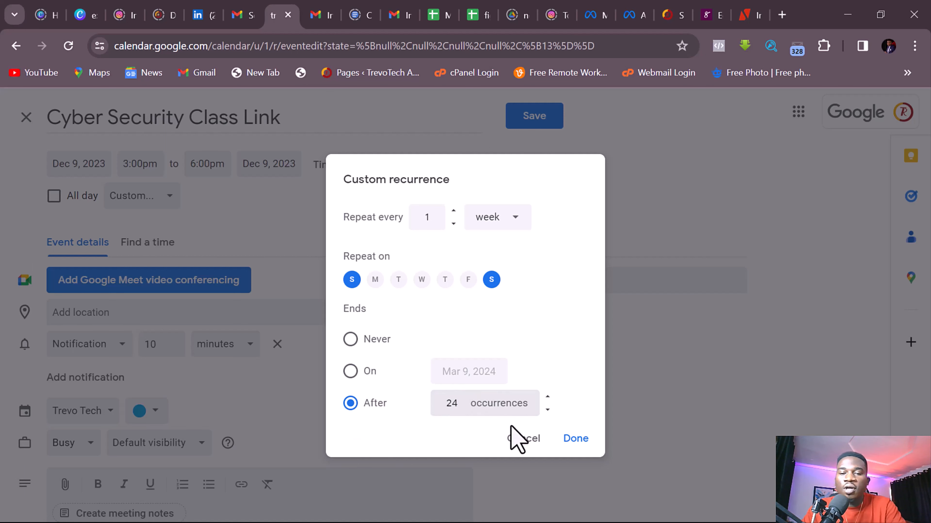
{"action": "left_click", "coordinate": [577, 439]}
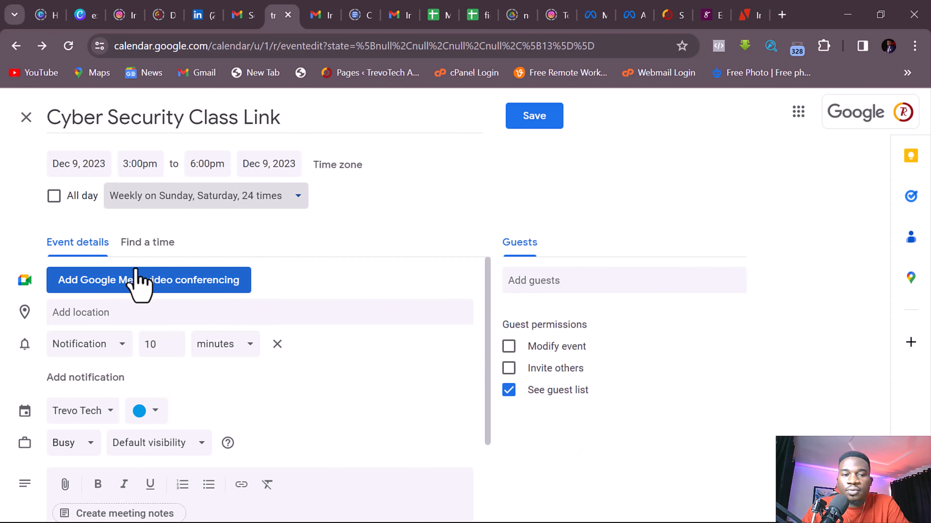
Step: Add Google Meet video conferencing to the event and turn off the guests' permission to see the guest list
{"action": "scroll", "coordinate": [205, 275], "scroll_direction": "down", "scroll_amount": 2}
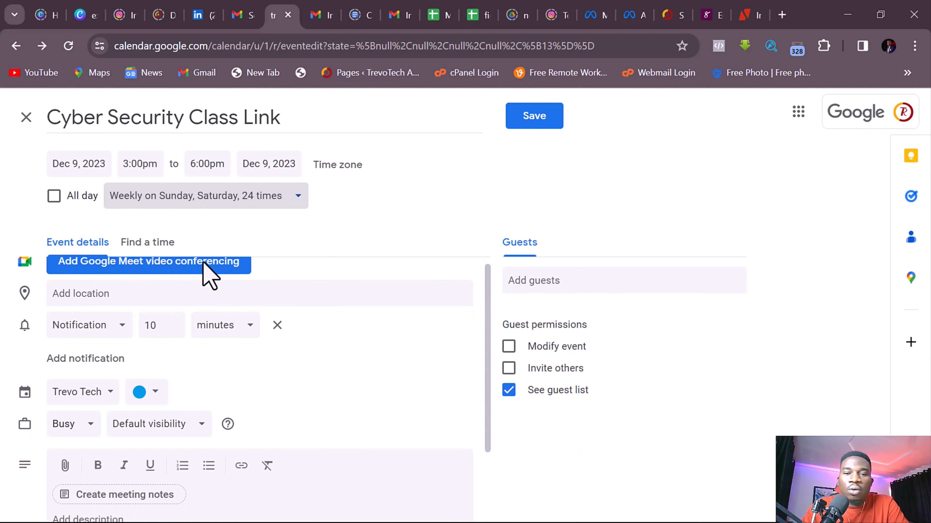
{"action": "scroll", "coordinate": [191, 290], "scroll_direction": "up", "scroll_amount": 2}
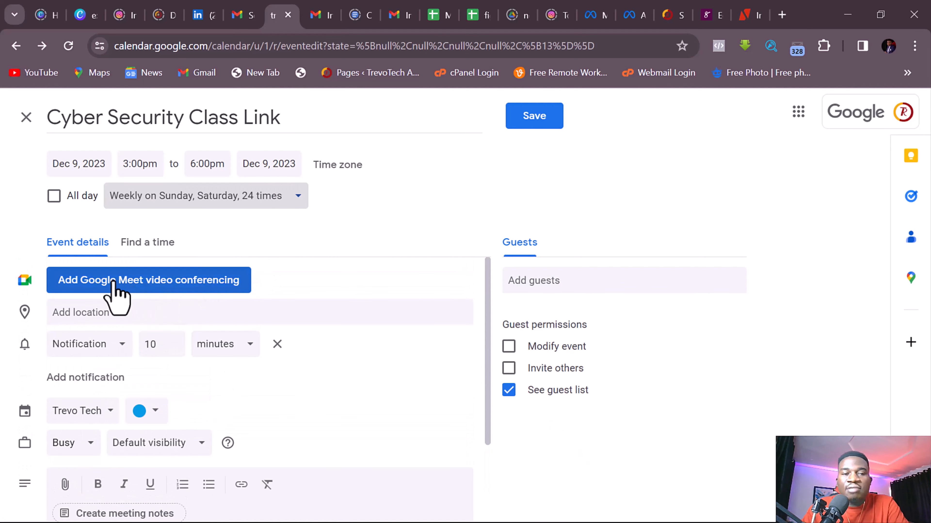
{"action": "left_click", "coordinate": [101, 284]}
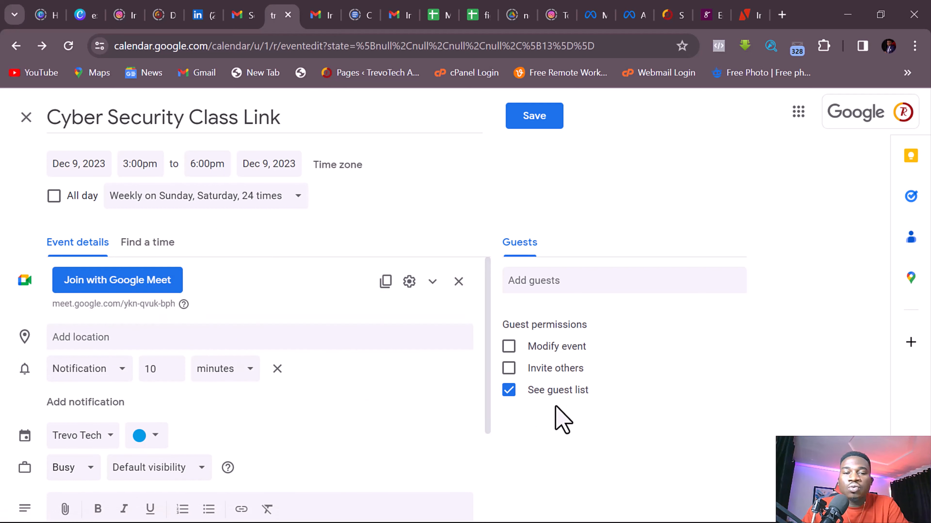
{"action": "left_click", "coordinate": [509, 391]}
Step: Keep the first reminder as a notification and set it to 2 hours before the event
{"action": "scroll", "coordinate": [253, 345], "scroll_direction": "down", "scroll_amount": 4}
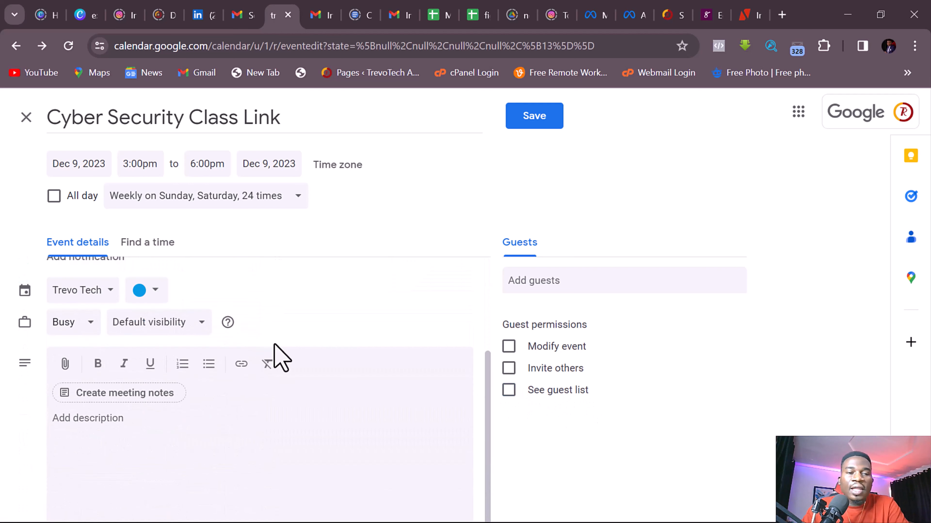
{"action": "scroll", "coordinate": [213, 367], "scroll_direction": "up", "scroll_amount": 4}
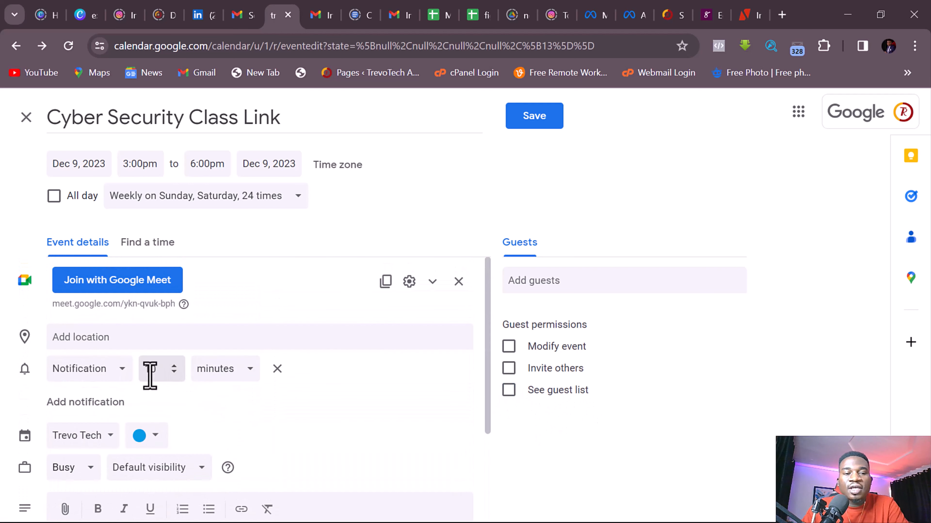
{"action": "left_click", "coordinate": [122, 373]}
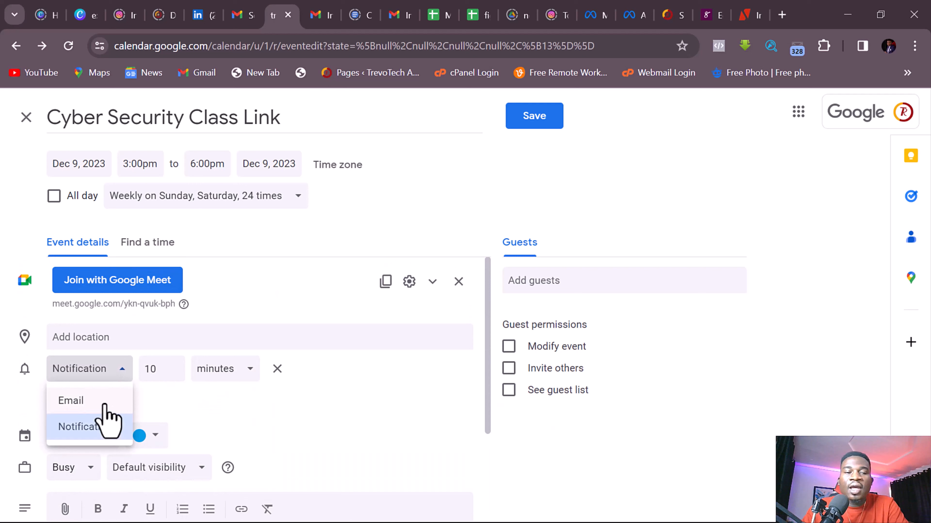
{"action": "left_click", "coordinate": [198, 411]}
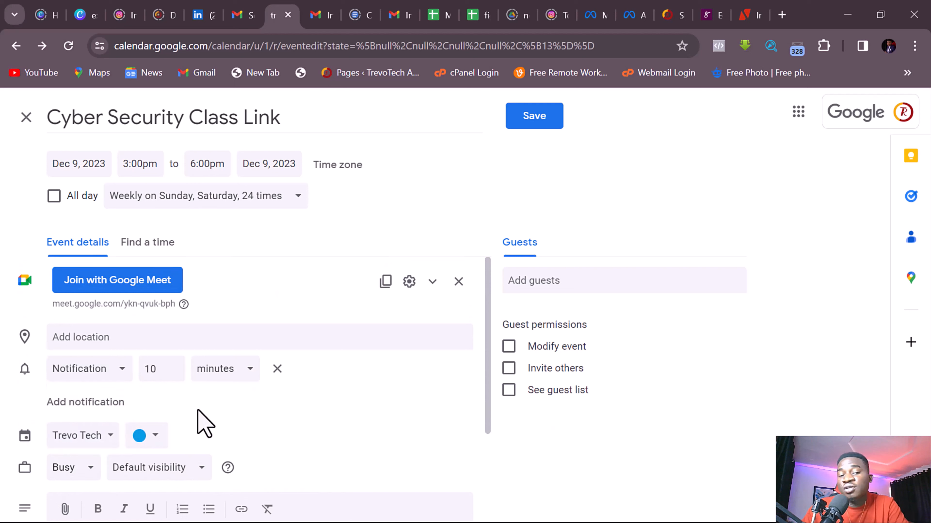
{"action": "left_click", "coordinate": [88, 371]}
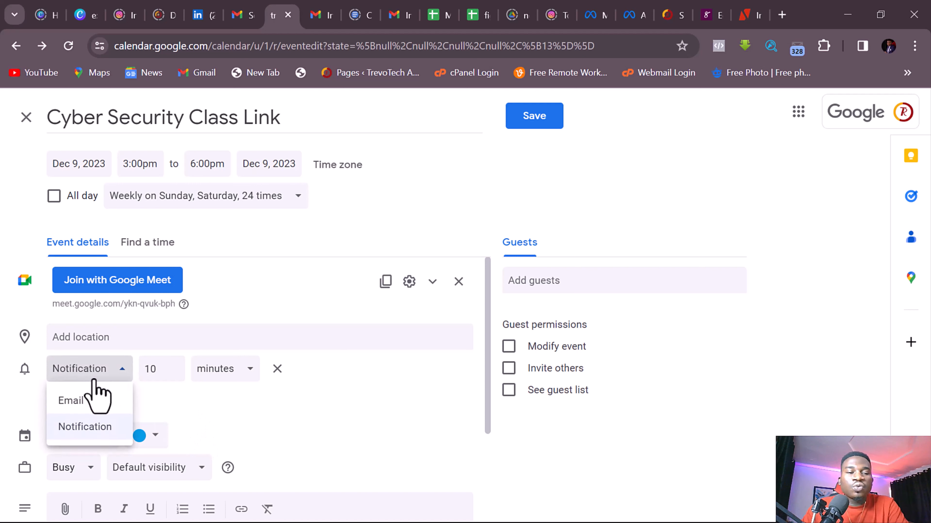
{"action": "left_click", "coordinate": [99, 431]}
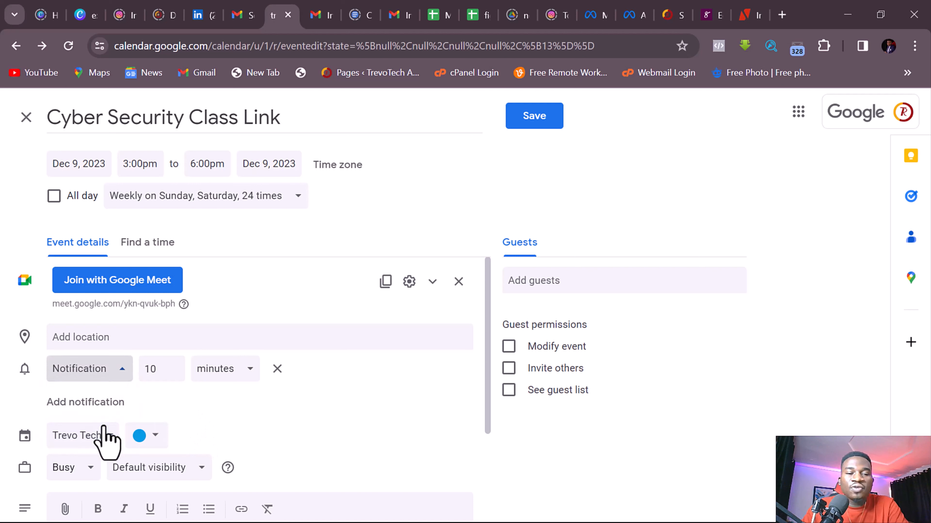
{"action": "left_click", "coordinate": [161, 374]}
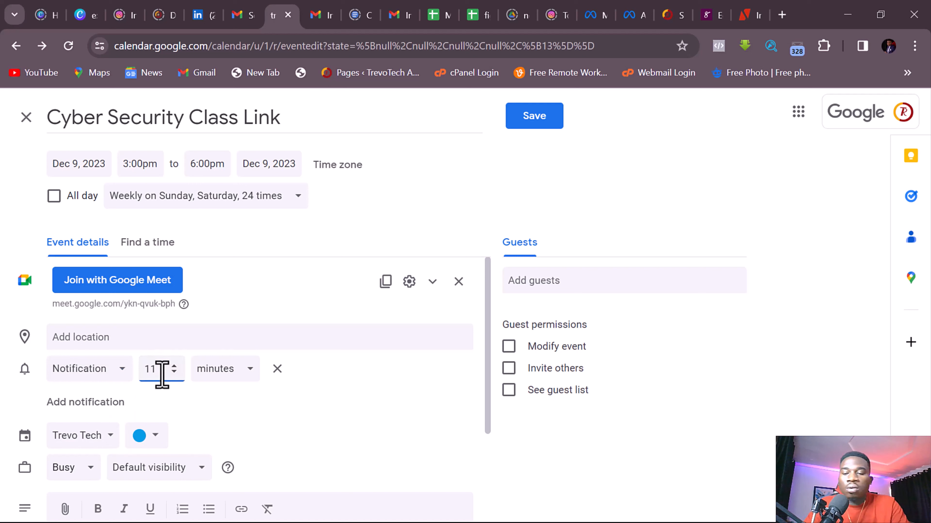
{"action": "key", "text": "BackSpace"}
{"action": "type", "text": "2"}
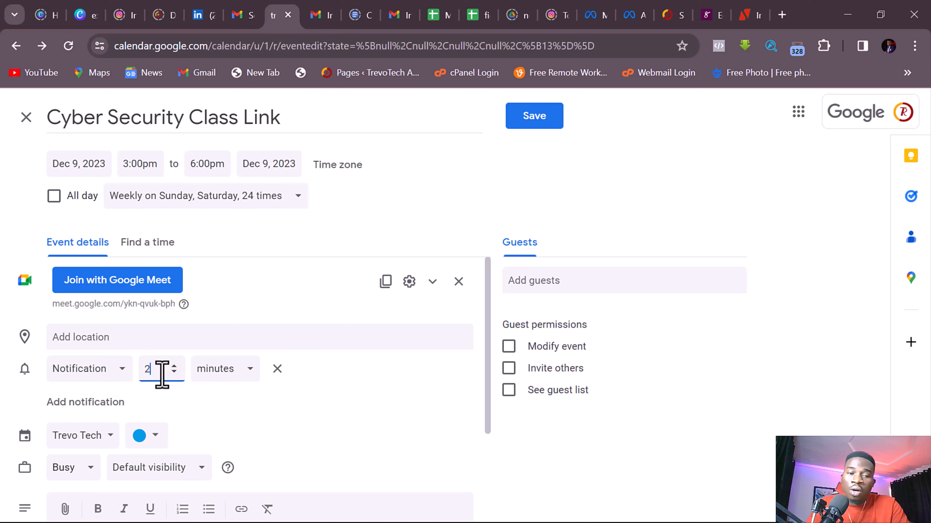
{"action": "left_click", "coordinate": [216, 378]}
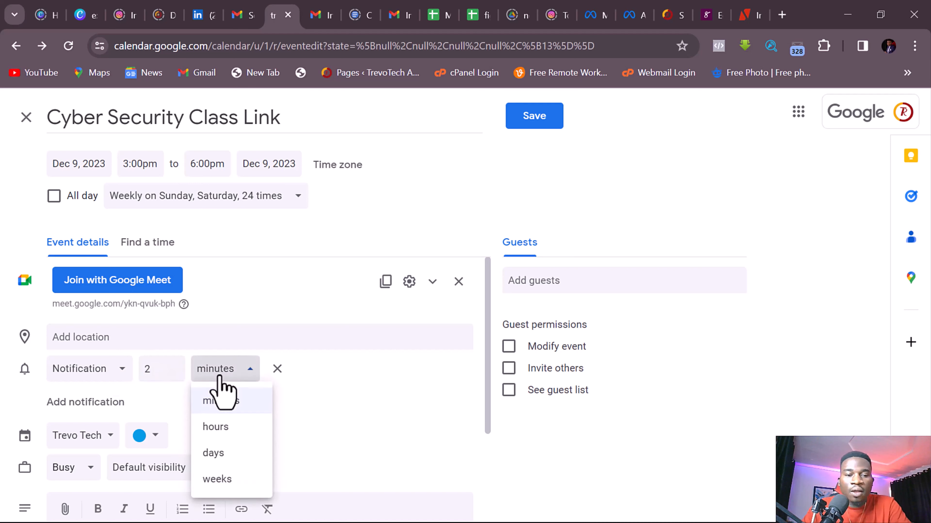
{"action": "left_click", "coordinate": [216, 427]}
Step: Add a second notification reminder set to 45 minutes before the event
{"action": "left_click", "coordinate": [87, 402]}
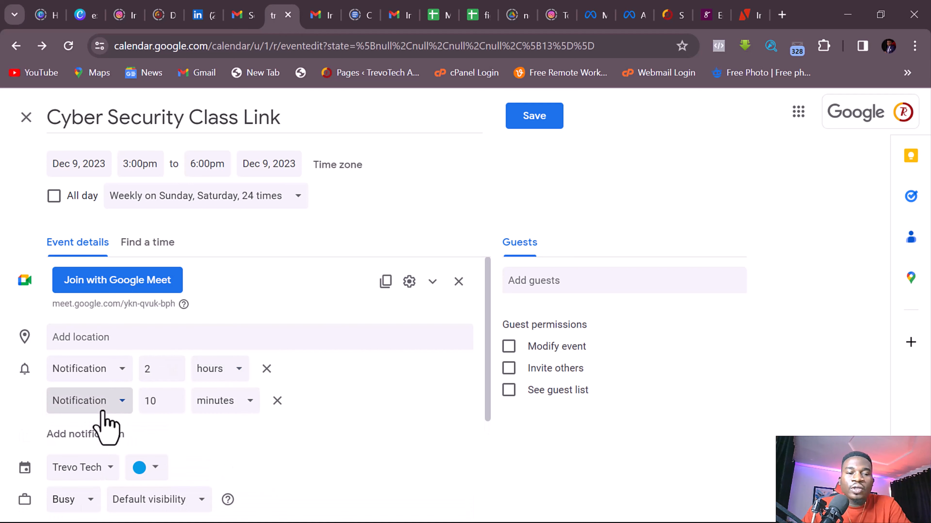
{"action": "left_click", "coordinate": [161, 399]}
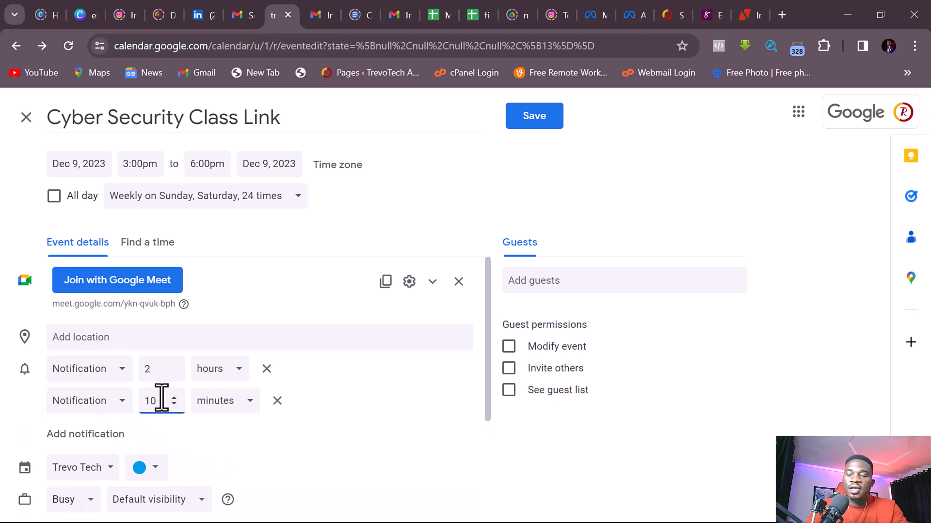
{"action": "key", "text": "BackSpace"}
{"action": "key", "text": "BackSpace"}
{"action": "type", "text": "45"}
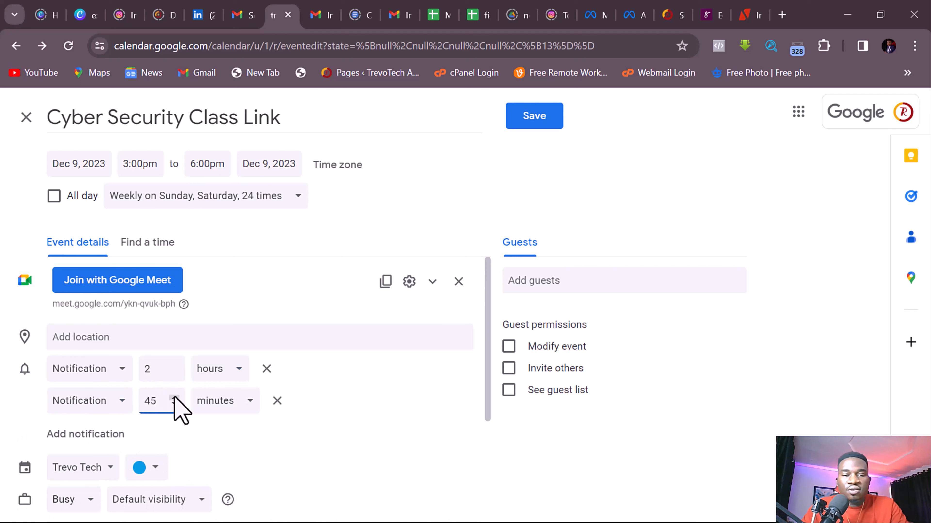
Step: Add a third reminder sent by email 10 minutes before the event
{"action": "left_click", "coordinate": [76, 435]}
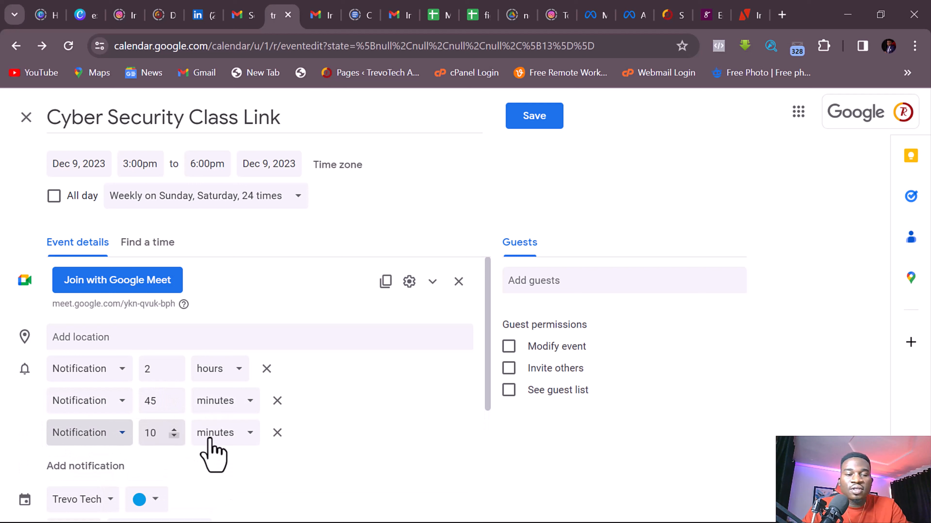
{"action": "left_click", "coordinate": [218, 435]}
{"action": "left_click", "coordinate": [327, 390]}
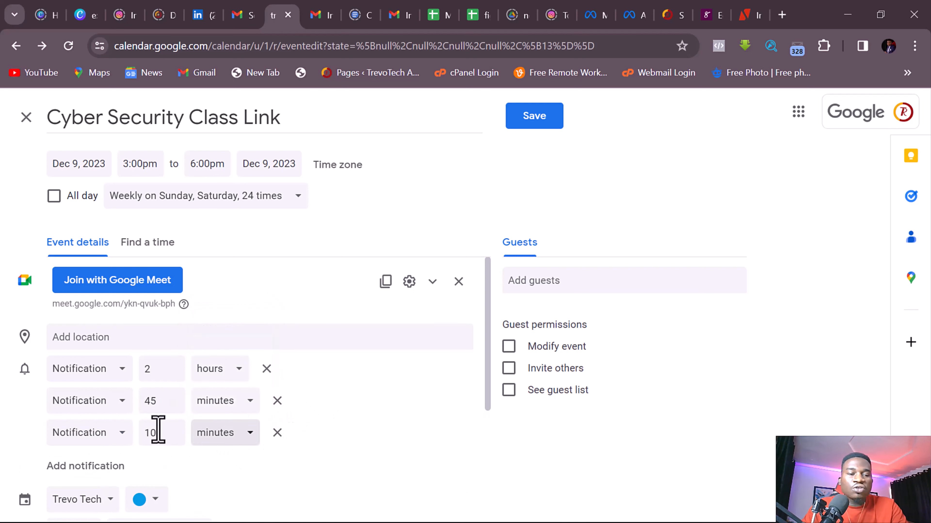
{"action": "left_click", "coordinate": [100, 436]}
{"action": "left_click", "coordinate": [105, 375]}
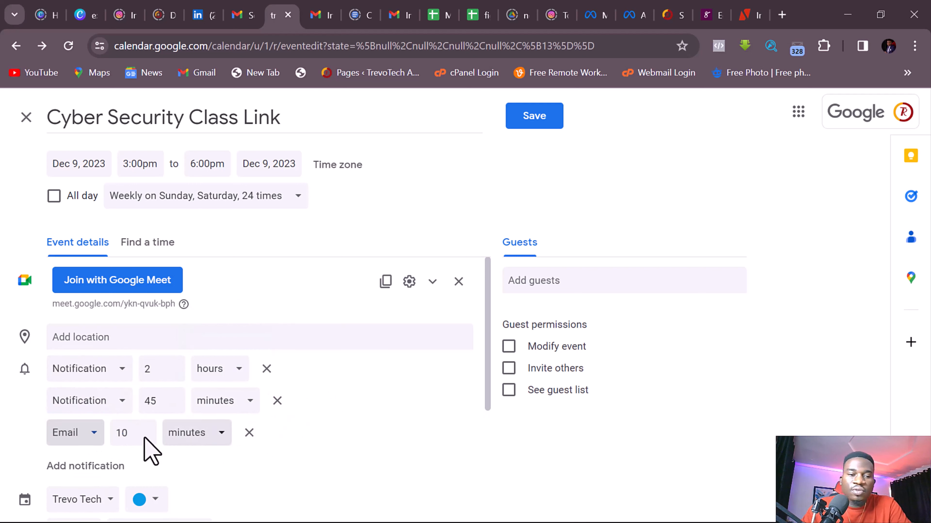
Step: Enter "Please Join with this Link" as the event description
{"action": "scroll", "coordinate": [133, 433], "scroll_direction": "down", "scroll_amount": 5}
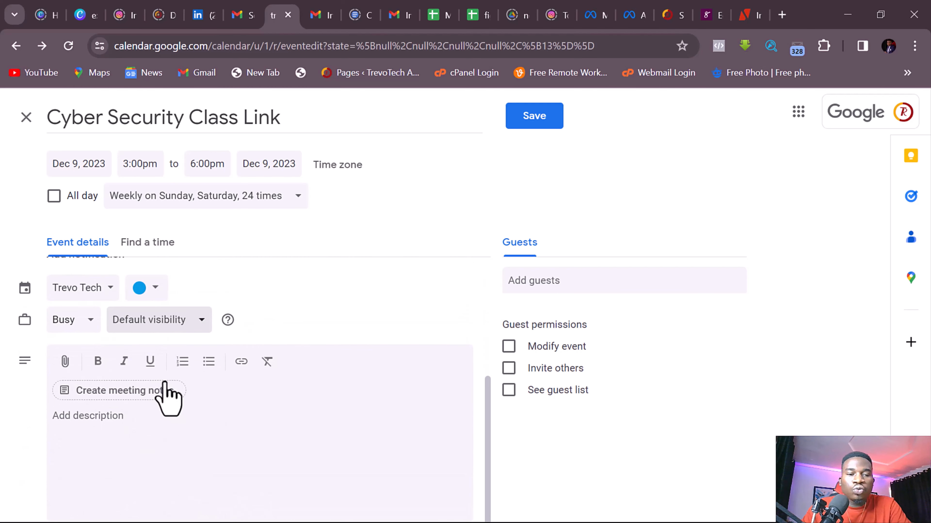
{"action": "left_click", "coordinate": [102, 417]}
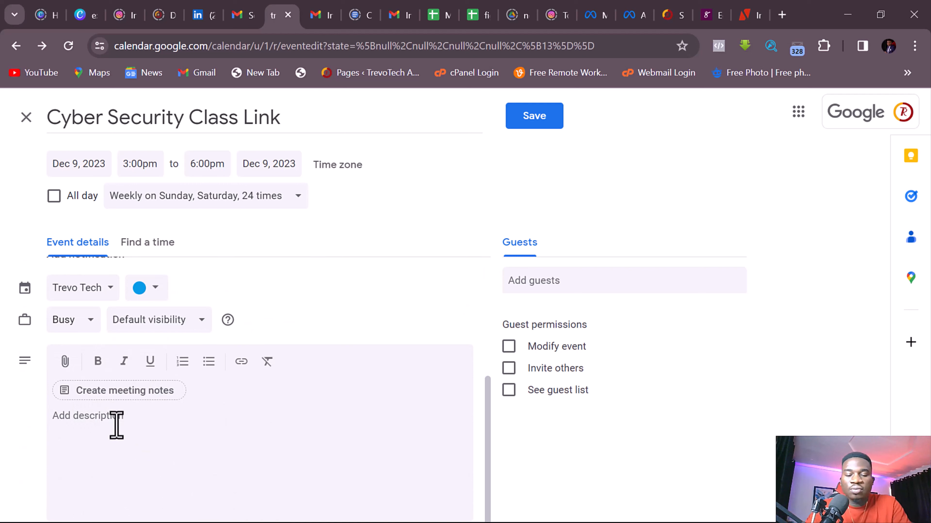
{"action": "type", "text": "Please Join with this Link"}
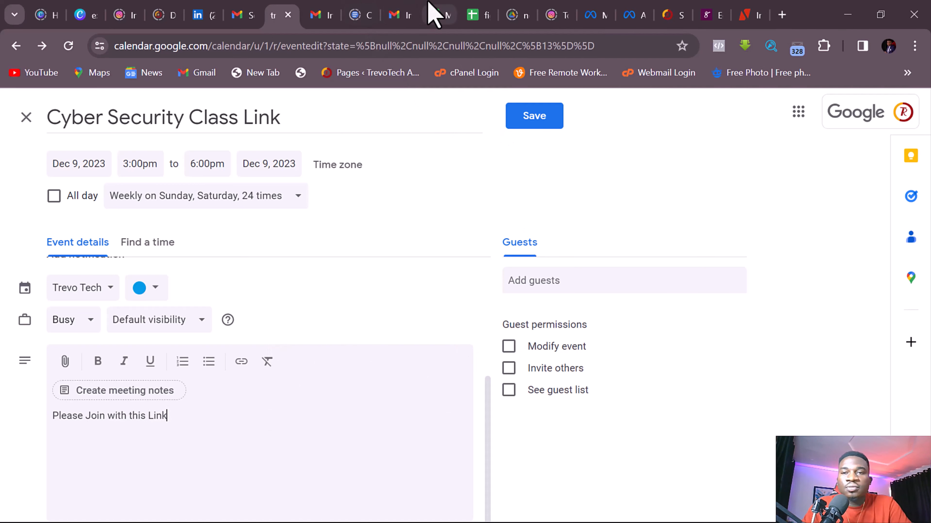
Step: Paste the copied list of attendees' e-mail addresses into the event's guests and add them all
{"action": "mouse_move", "coordinate": [433, 14]}
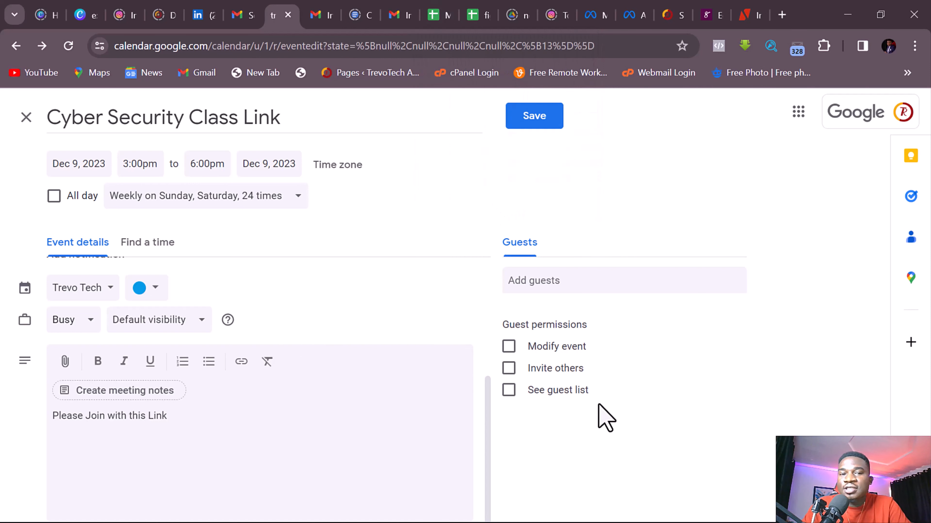
{"action": "left_click", "coordinate": [605, 283]}
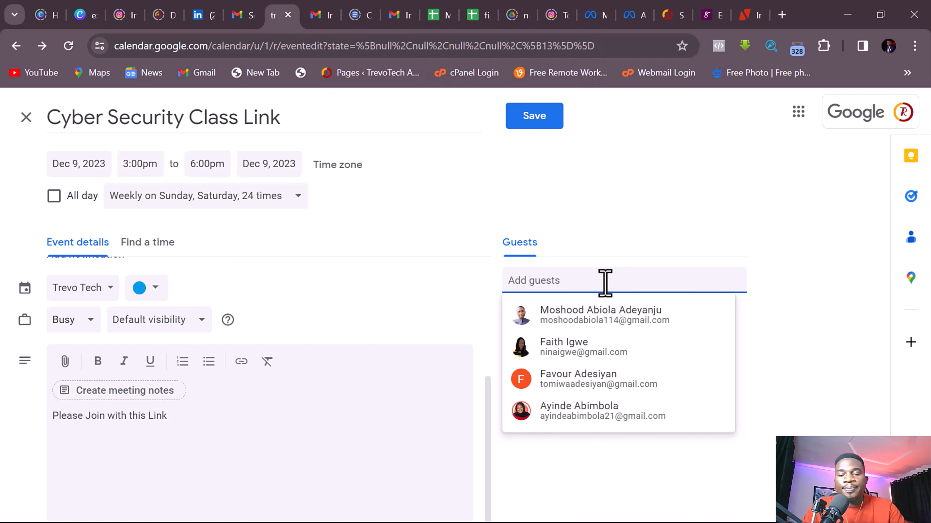
{"action": "key", "text": "ctrl+v"}
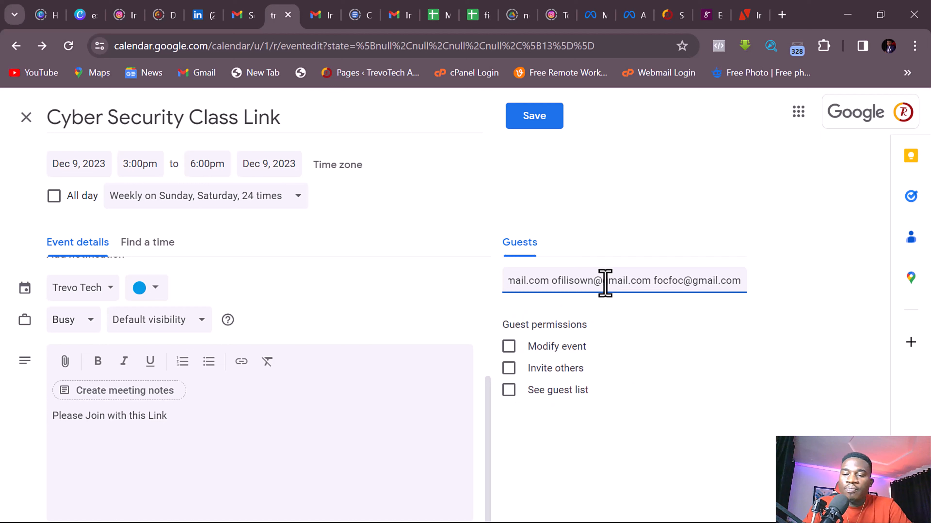
{"action": "key", "text": "Return"}
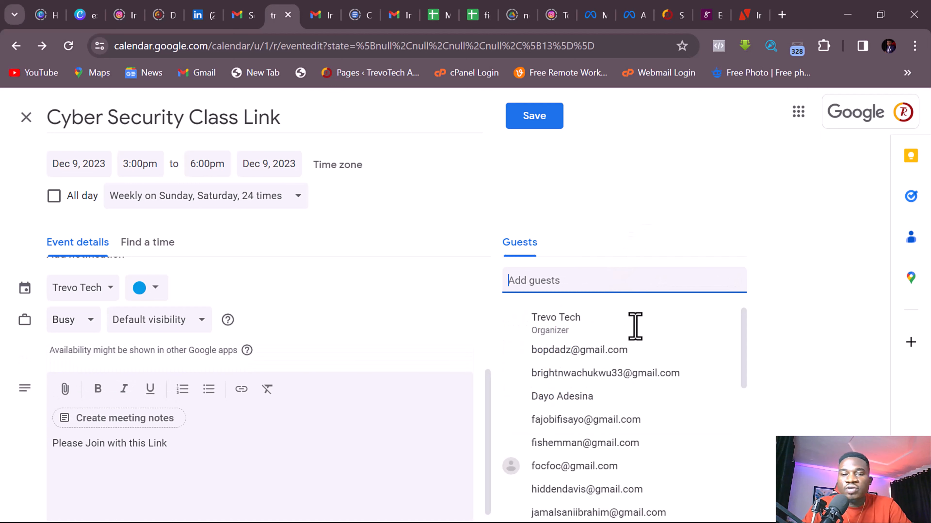
Step: Turn off the guest permissions for modifying the event, inviting others and seeing the guest list
{"action": "scroll", "coordinate": [623, 385], "scroll_direction": "down", "scroll_amount": 10}
{"action": "scroll", "coordinate": [617, 447], "scroll_direction": "up", "scroll_amount": 10}
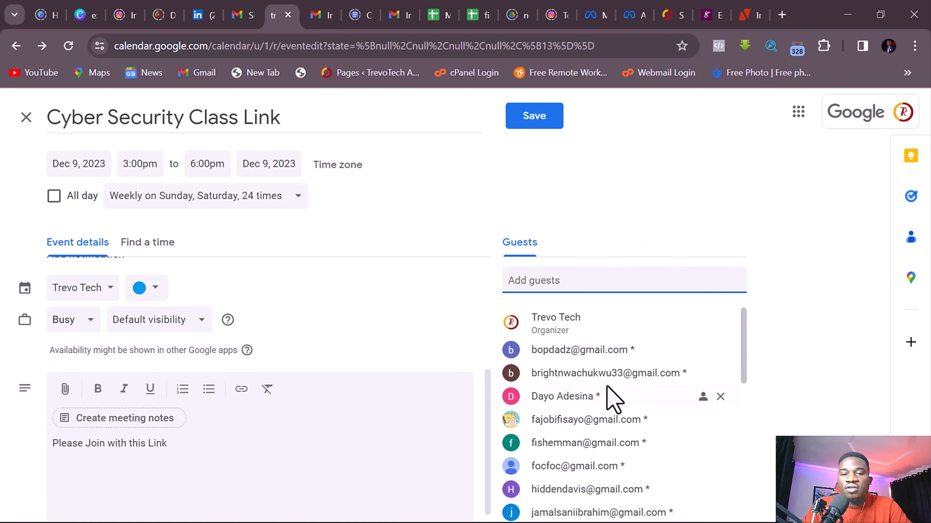
{"action": "scroll", "coordinate": [672, 361], "scroll_direction": "down", "scroll_amount": 10}
{"action": "scroll", "coordinate": [672, 361], "scroll_direction": "up", "scroll_amount": 10}
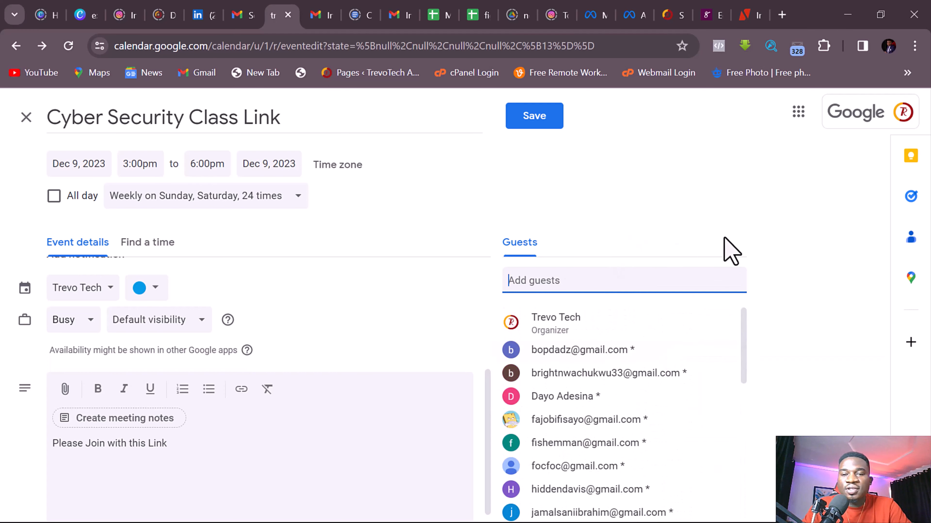
{"action": "scroll", "coordinate": [707, 374], "scroll_direction": "down", "scroll_amount": 10}
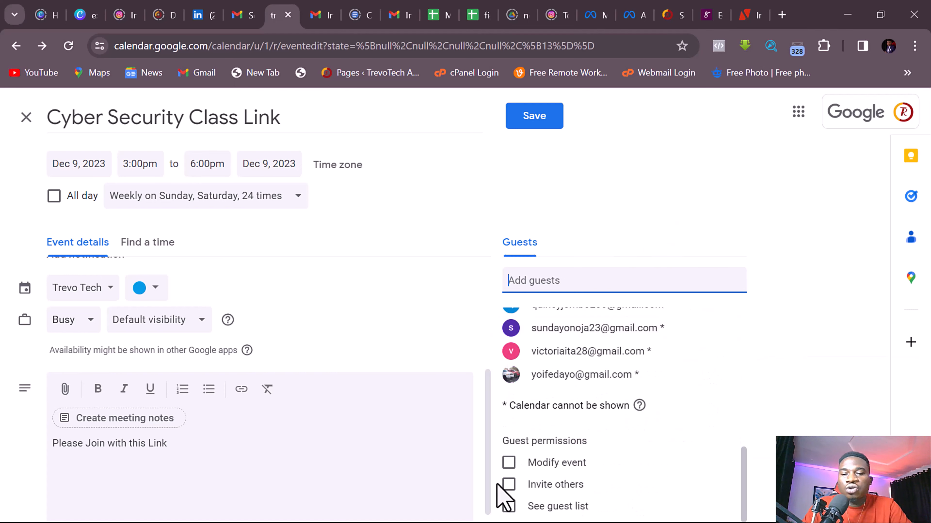
{"action": "left_click", "coordinate": [513, 464]}
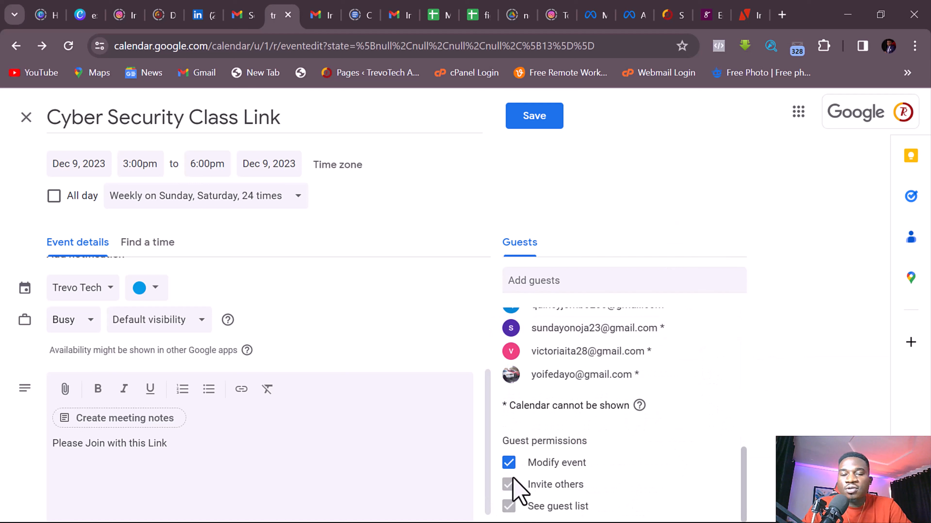
{"action": "left_click", "coordinate": [509, 465]}
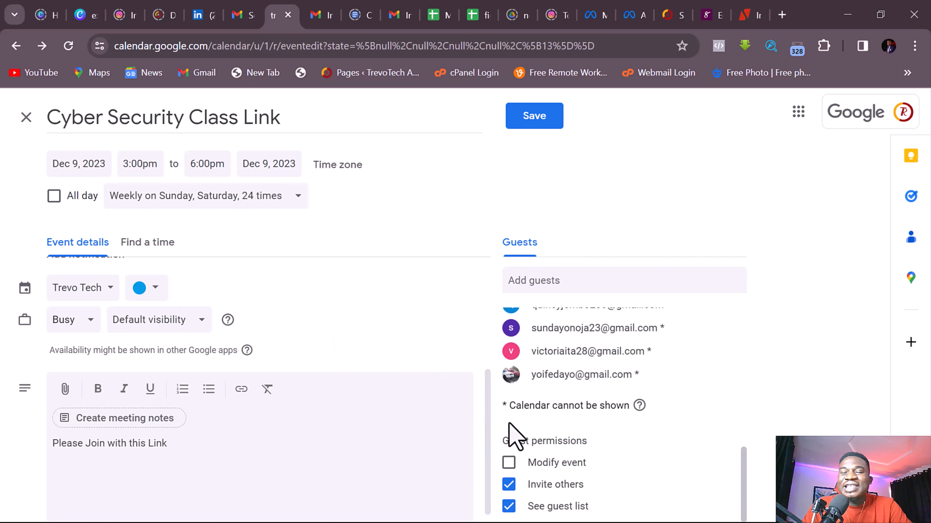
{"action": "left_click", "coordinate": [510, 484]}
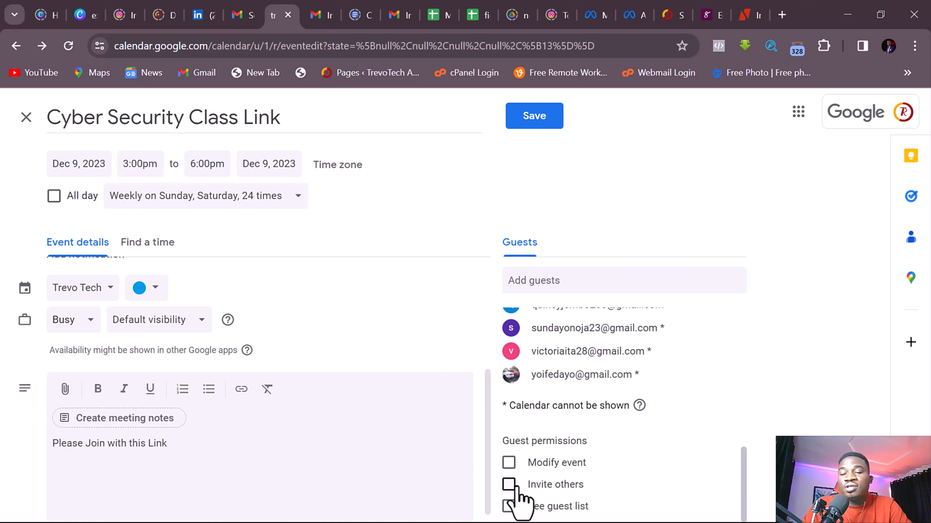
{"action": "left_click", "coordinate": [509, 508]}
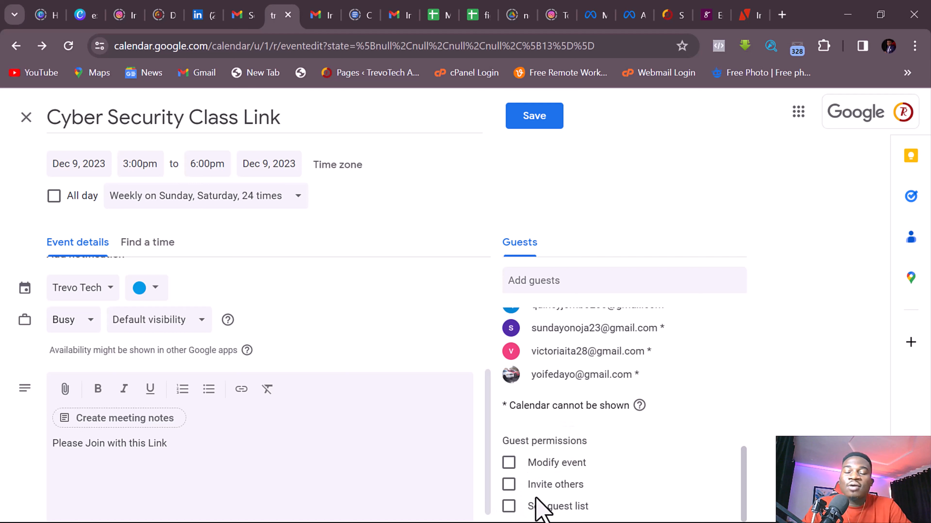
Step: Save the event, send invitation emails to the guests and invite all those from outside the organization
{"action": "scroll", "coordinate": [322, 305], "scroll_direction": "up", "scroll_amount": 5}
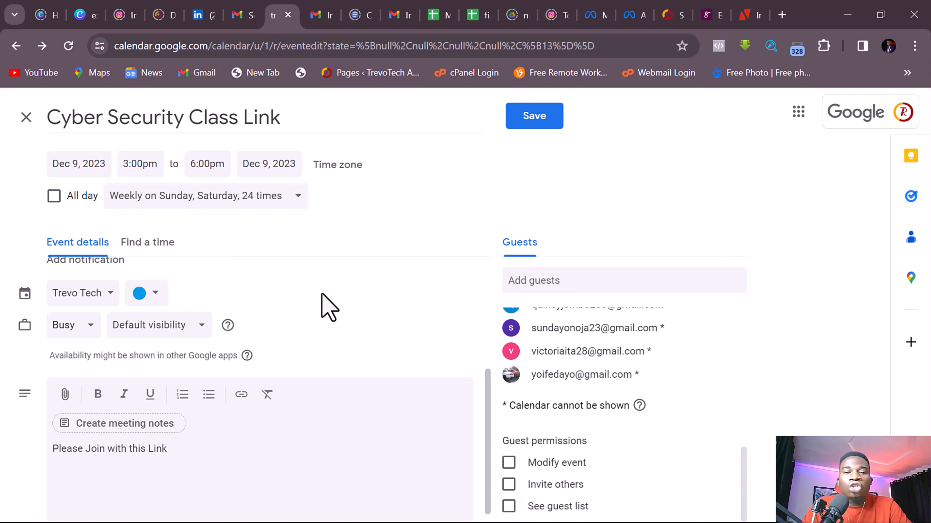
{"action": "left_click", "coordinate": [525, 124]}
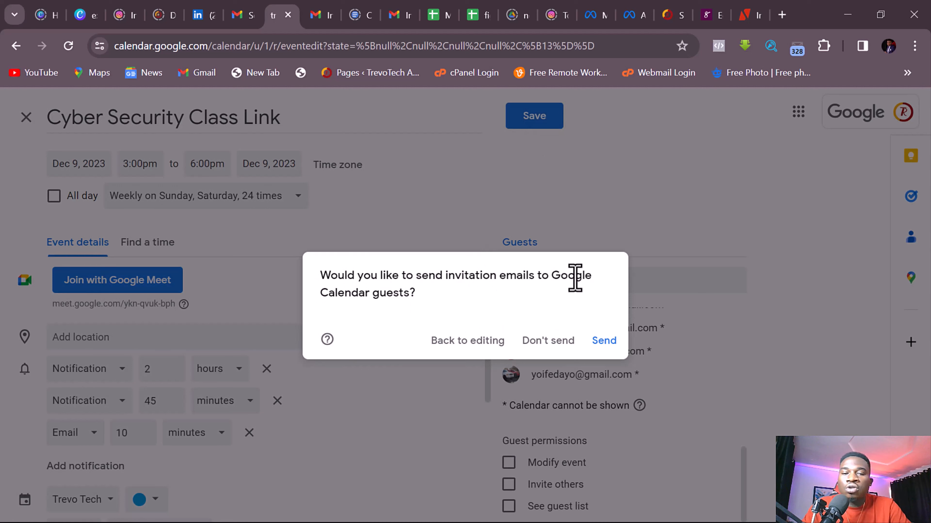
{"action": "left_click", "coordinate": [595, 341]}
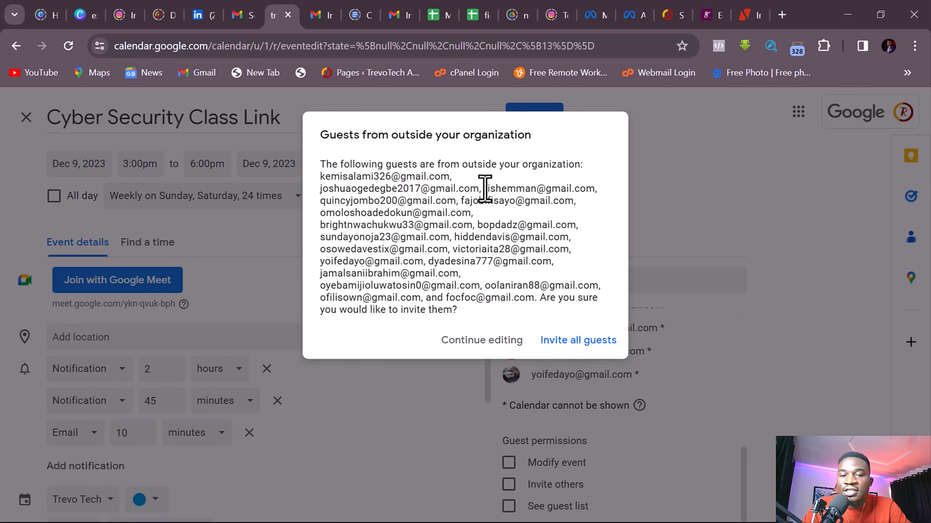
{"action": "left_click", "coordinate": [561, 343]}
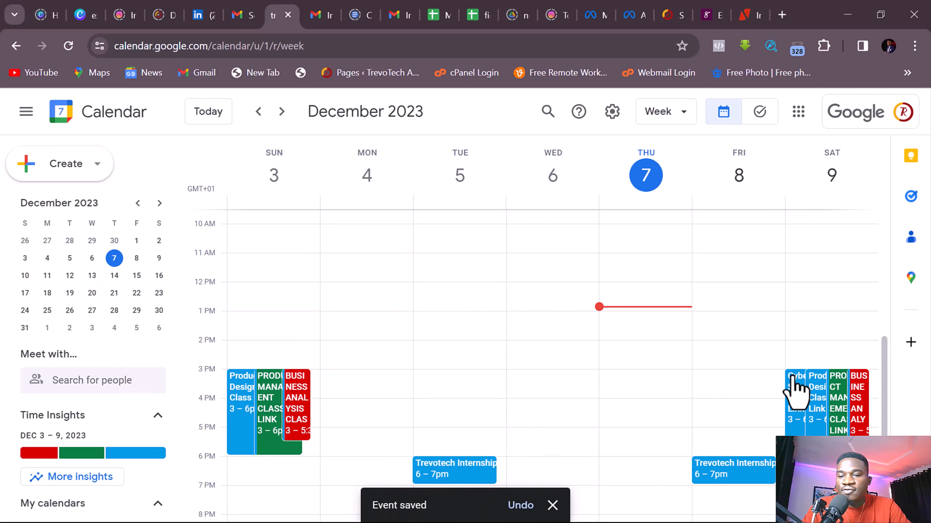
Step: Open the saved Cyber Security Class Link event on Saturday, December 9 and review its meeting link, guests, description and reminders
{"action": "left_click", "coordinate": [794, 388]}
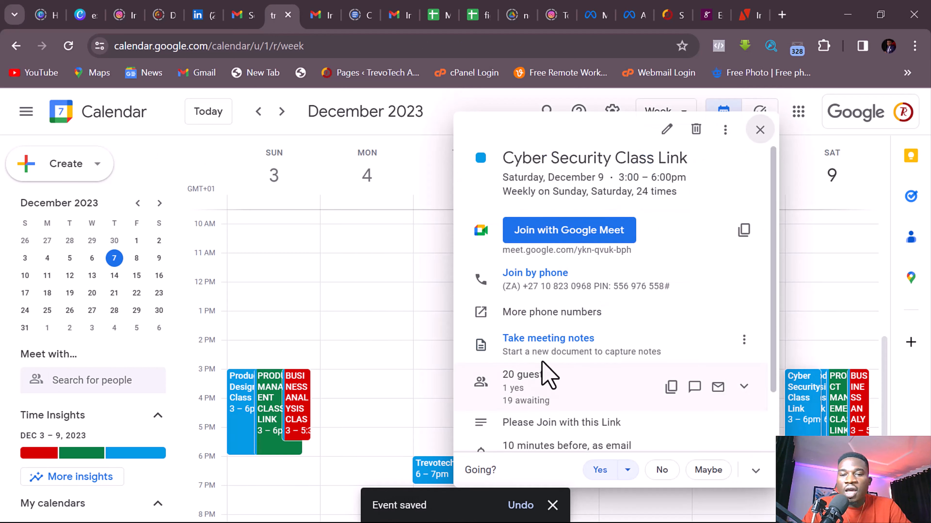
{"action": "scroll", "coordinate": [545, 374], "scroll_direction": "down", "scroll_amount": 2}
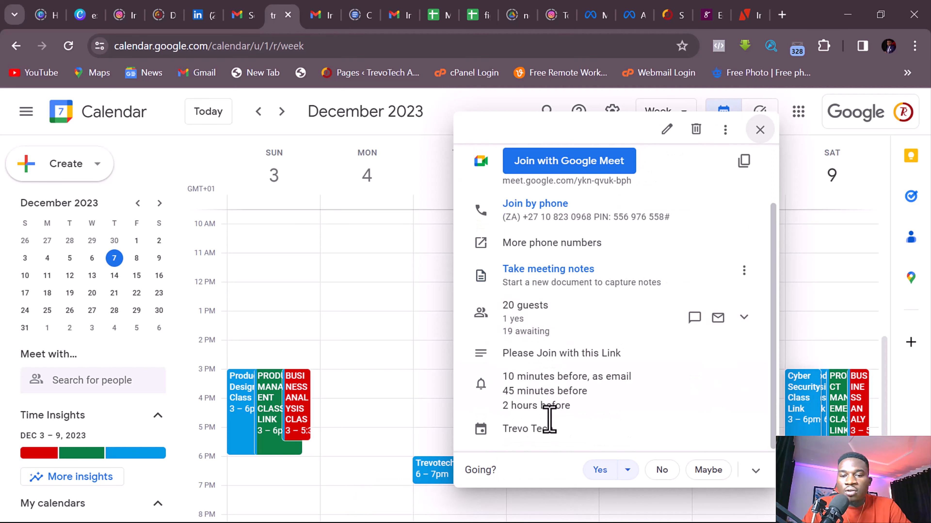
{"action": "scroll", "coordinate": [541, 271], "scroll_direction": "up", "scroll_amount": 2}
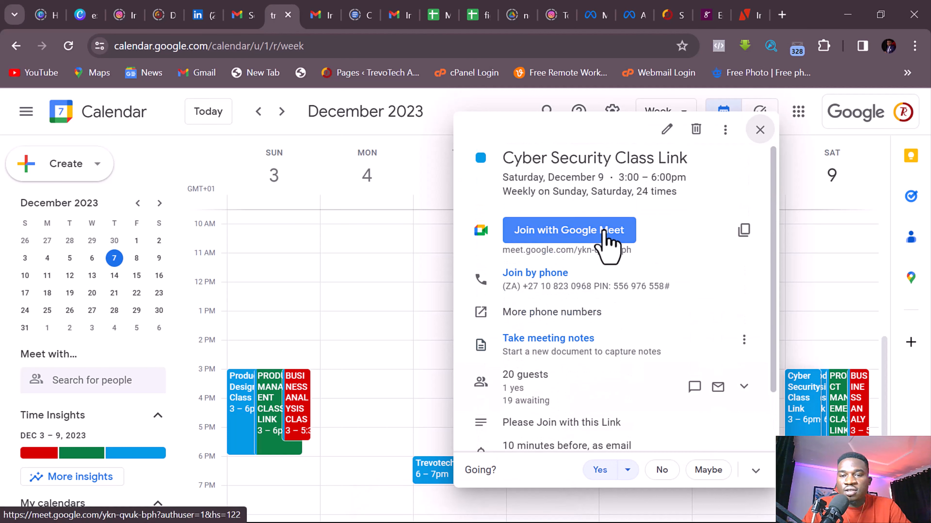
{"action": "scroll", "coordinate": [600, 401], "scroll_direction": "down", "scroll_amount": 2}
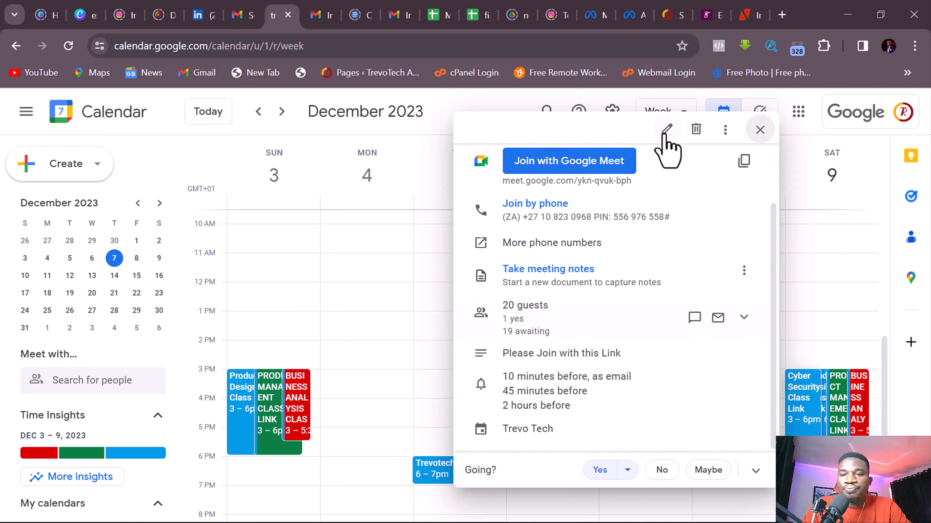
{"action": "scroll", "coordinate": [650, 238], "scroll_direction": "up", "scroll_amount": 2}
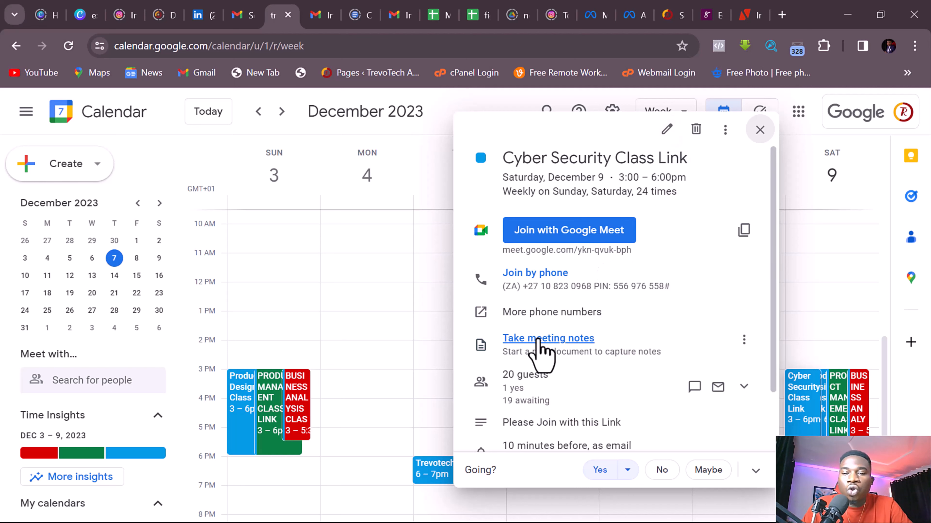
{"action": "scroll", "coordinate": [540, 353], "scroll_direction": "down", "scroll_amount": 2}
{"action": "scroll", "coordinate": [540, 352], "scroll_direction": "up", "scroll_amount": 2}
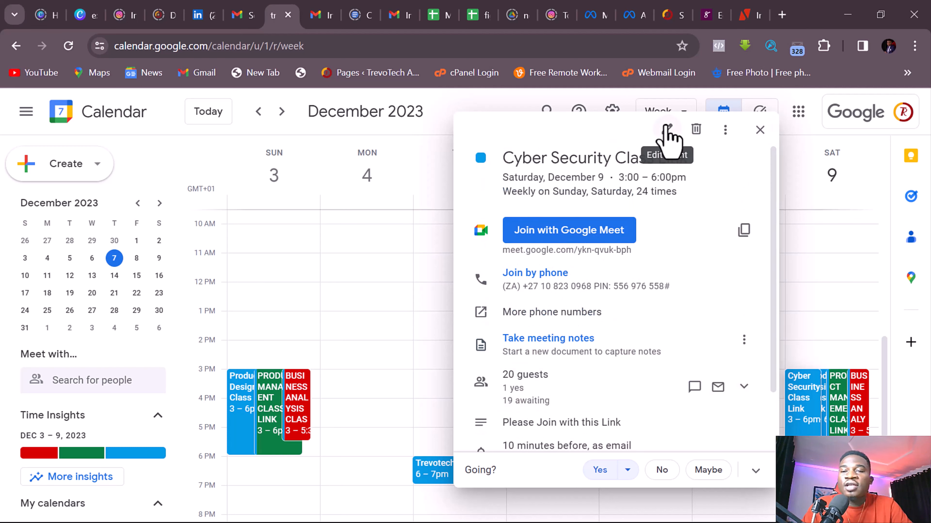
Step: Open the Cyber Security Class Link event for editing and start adding another guest
{"action": "left_click", "coordinate": [668, 128]}
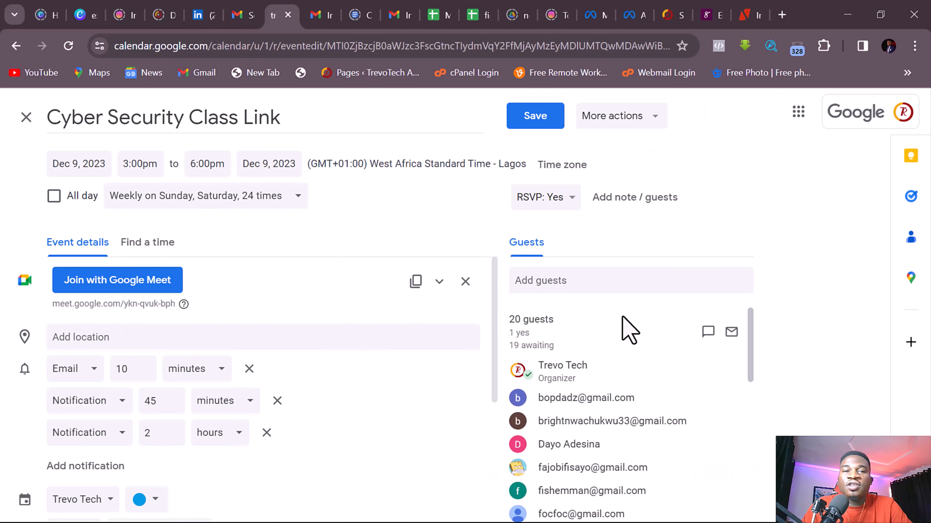
{"action": "scroll", "coordinate": [474, 332], "scroll_direction": "down", "scroll_amount": 6}
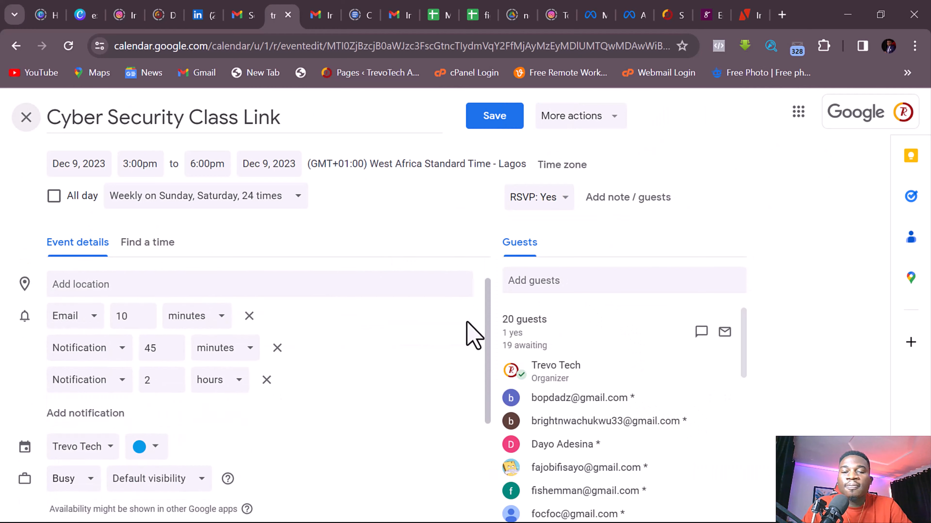
{"action": "scroll", "coordinate": [664, 380], "scroll_direction": "down", "scroll_amount": 10}
{"action": "scroll", "coordinate": [666, 383], "scroll_direction": "up", "scroll_amount": 8}
{"action": "scroll", "coordinate": [622, 352], "scroll_direction": "up", "scroll_amount": 3}
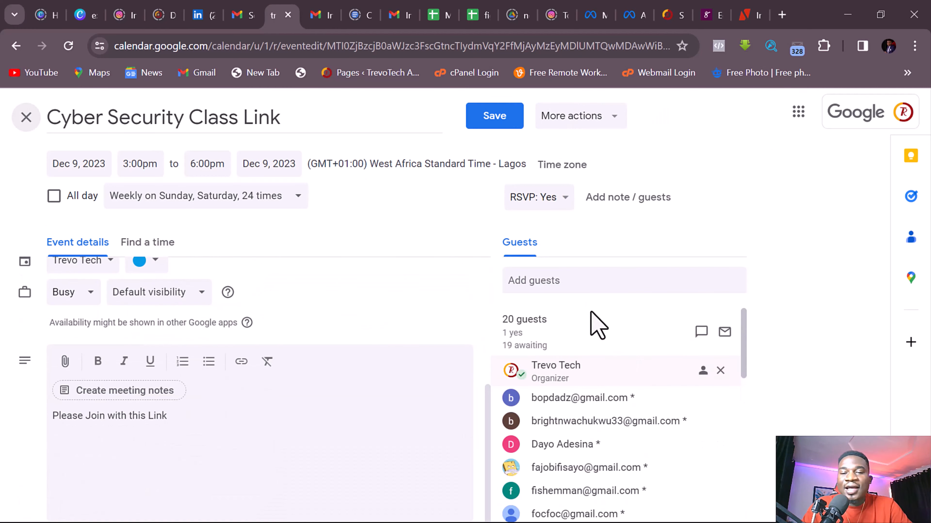
{"action": "left_click", "coordinate": [584, 280]}
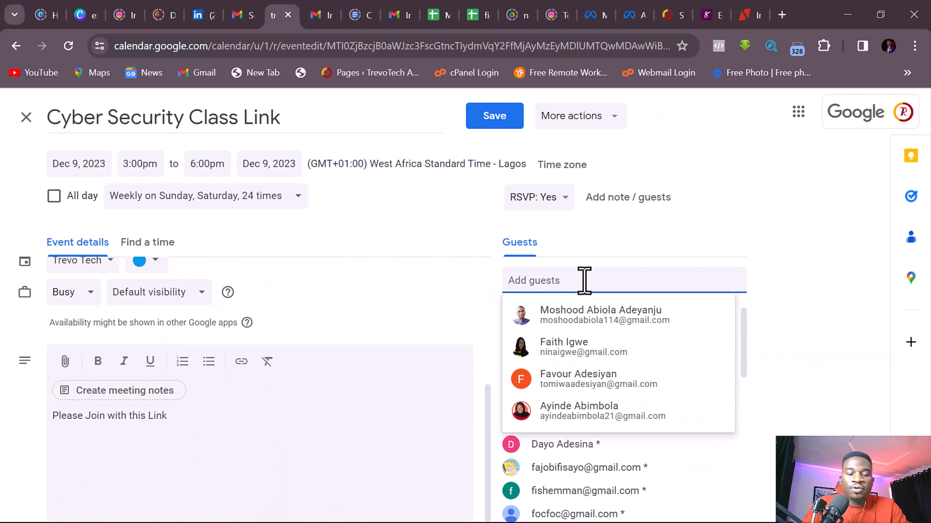
{"action": "type", "text": "seun"}
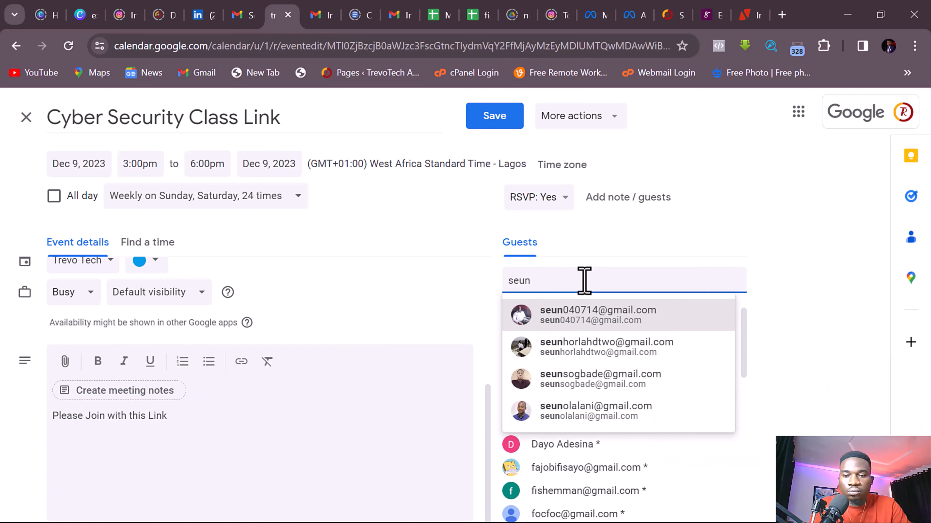
{"action": "key", "text": "BackSpace"}
{"action": "key", "text": "BackSpace"}
{"action": "key", "text": "BackSpace"}
{"action": "key", "text": "BackSpace"}
Step: Look up the additional attendee by surname among the suggested contacts and add them to the event's guests
{"action": "type", "text": "owol"}
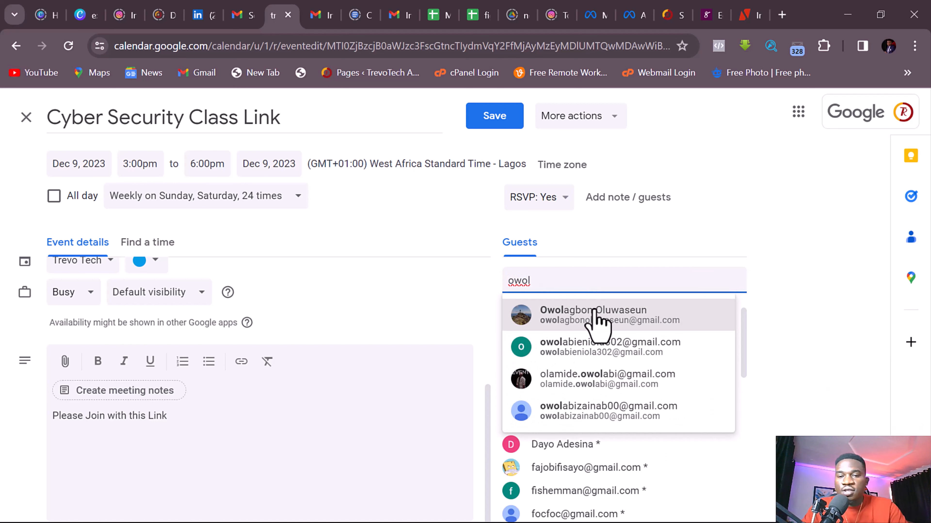
{"action": "left_click", "coordinate": [600, 319]}
{"action": "scroll", "coordinate": [624, 333], "scroll_direction": "down", "scroll_amount": 10}
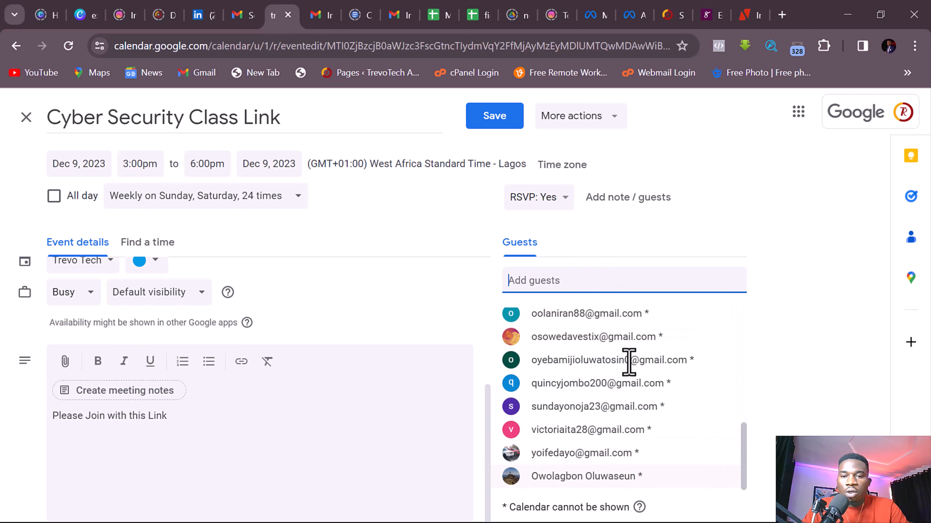
Step: Save the guest change for all events in the series and send an invitation email to the new guest
{"action": "left_click", "coordinate": [501, 115]}
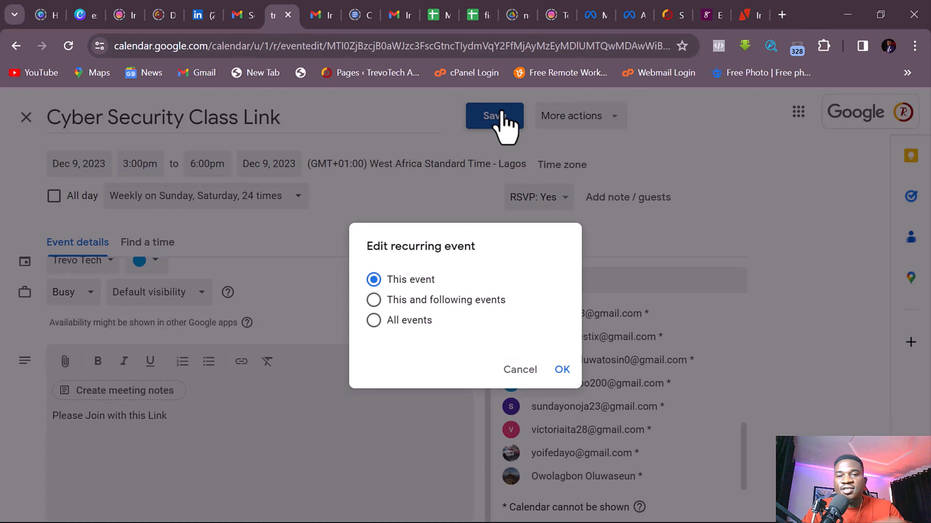
{"action": "left_click", "coordinate": [374, 320]}
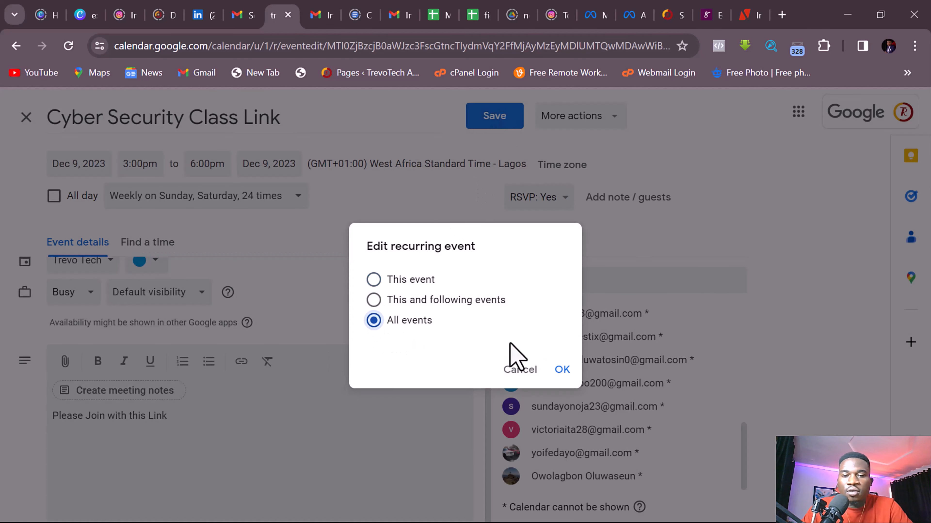
{"action": "left_click", "coordinate": [561, 370]}
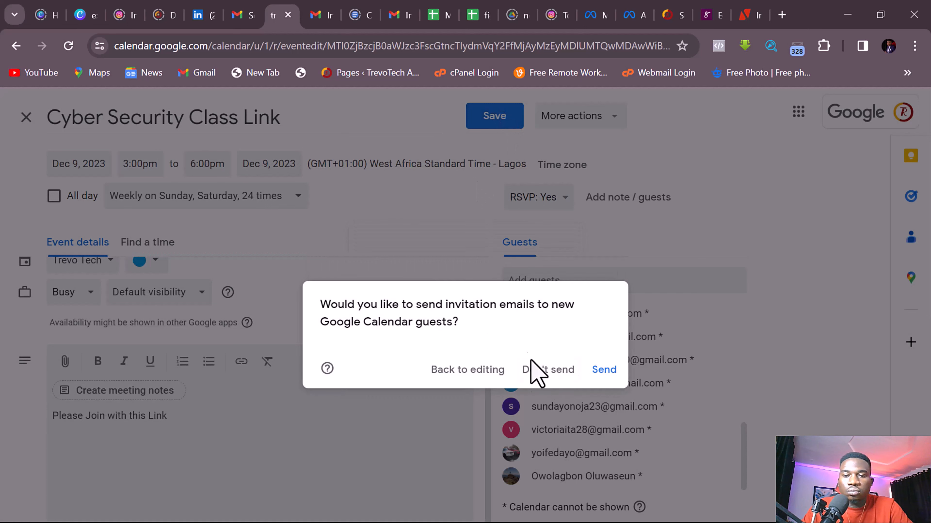
{"action": "left_click", "coordinate": [598, 372]}
{"action": "left_click", "coordinate": [590, 371]}
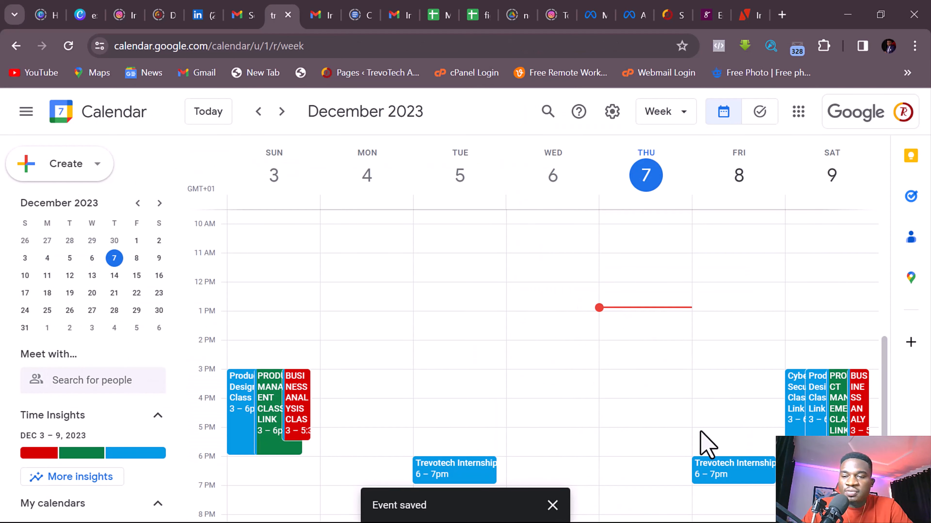
Step: Reopen the December 9 Cyber Security Class Link event for editing and check its guest list for the newly added attendee
{"action": "left_click", "coordinate": [799, 380]}
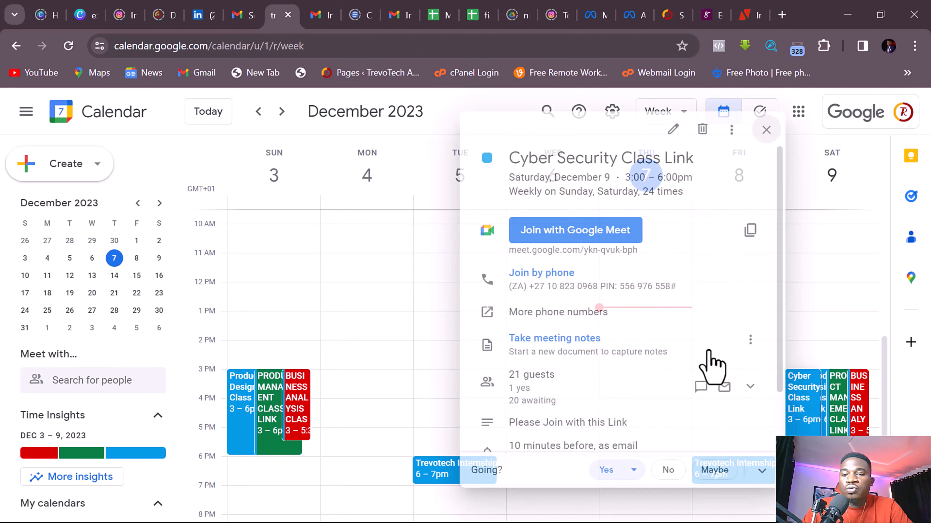
{"action": "left_click", "coordinate": [666, 130]}
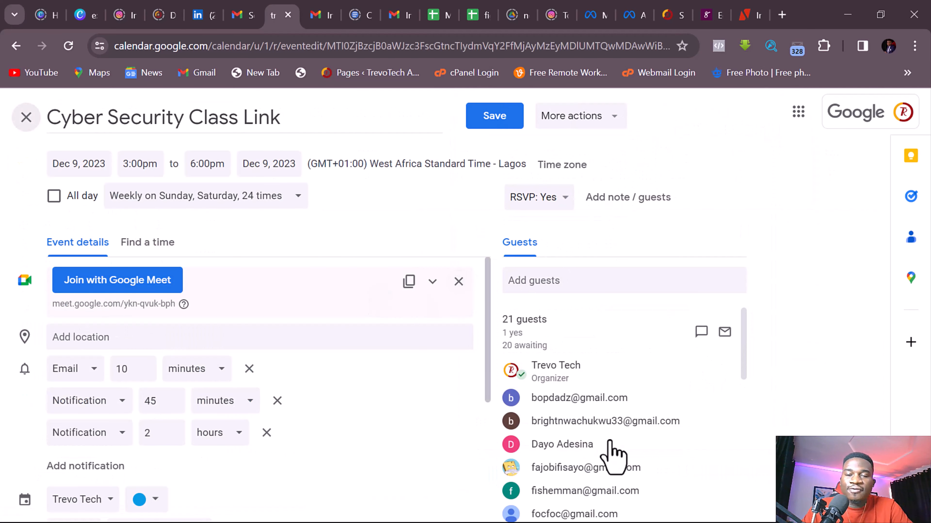
{"action": "scroll", "coordinate": [613, 453], "scroll_direction": "down", "scroll_amount": 5}
{"action": "scroll", "coordinate": [616, 455], "scroll_direction": "down", "scroll_amount": 3}
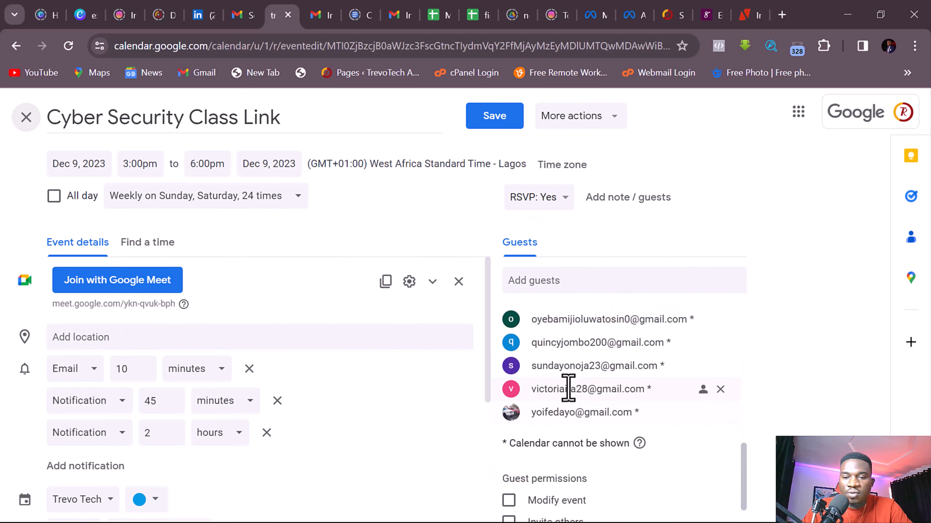
{"action": "scroll", "coordinate": [568, 388], "scroll_direction": "up", "scroll_amount": 3}
{"action": "scroll", "coordinate": [568, 387], "scroll_direction": "up", "scroll_amount": 4}
{"action": "scroll", "coordinate": [571, 396], "scroll_direction": "down", "scroll_amount": 4}
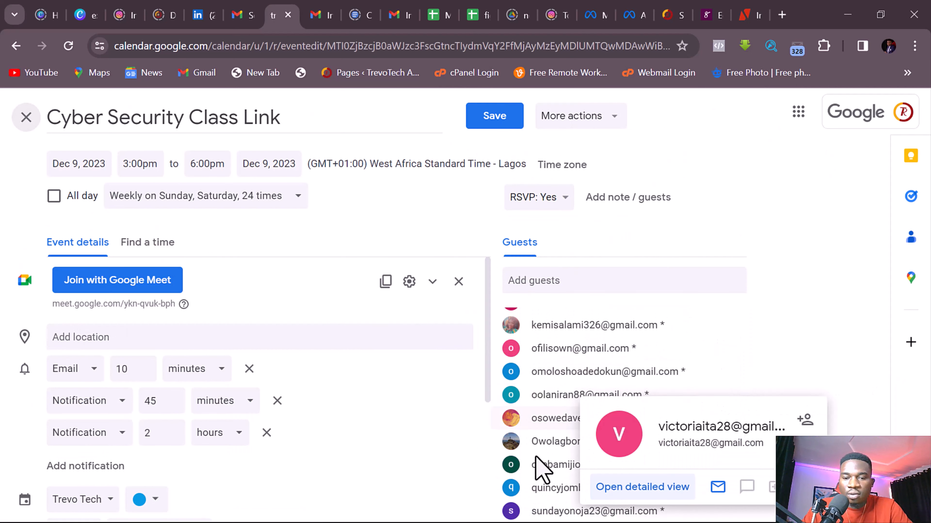
{"action": "mouse_move", "coordinate": [553, 445]}
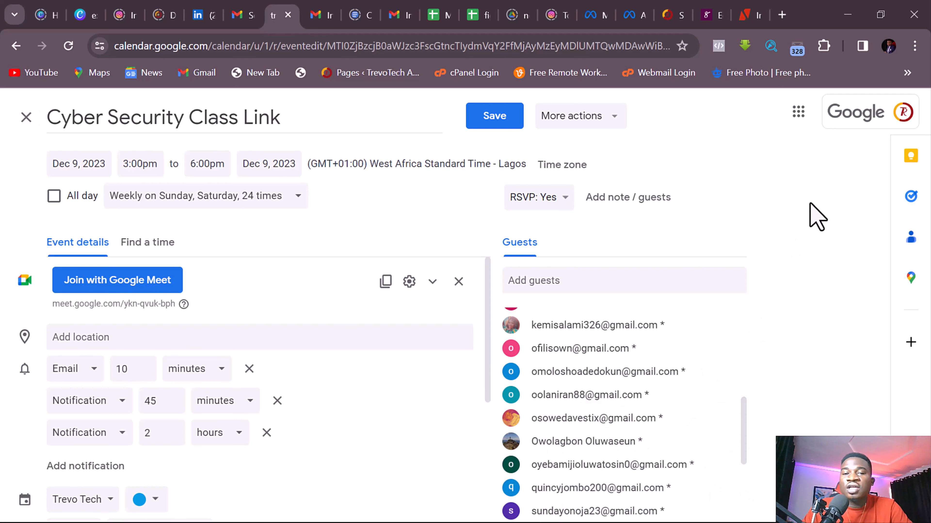
{"action": "left_click", "coordinate": [409, 281]}
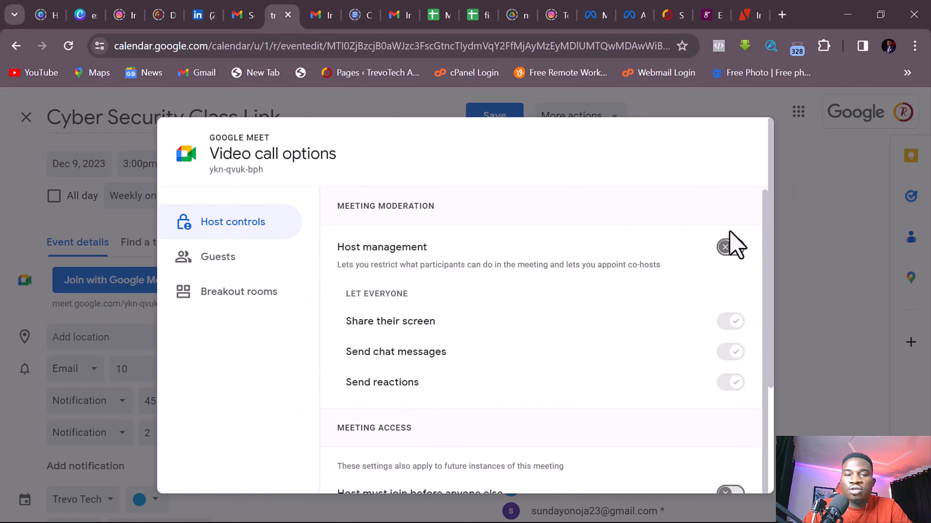
{"action": "scroll", "coordinate": [501, 326], "scroll_direction": "down", "scroll_amount": 6}
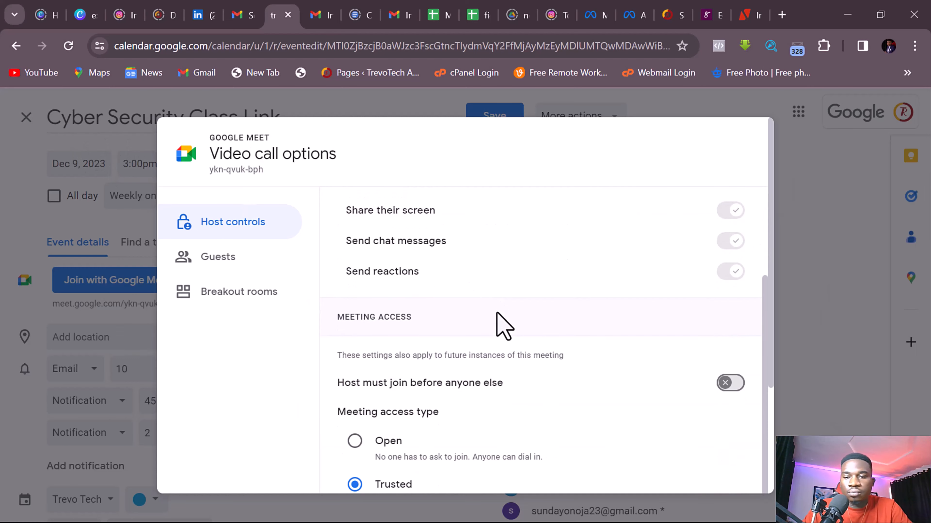
{"action": "left_click", "coordinate": [674, 475]}
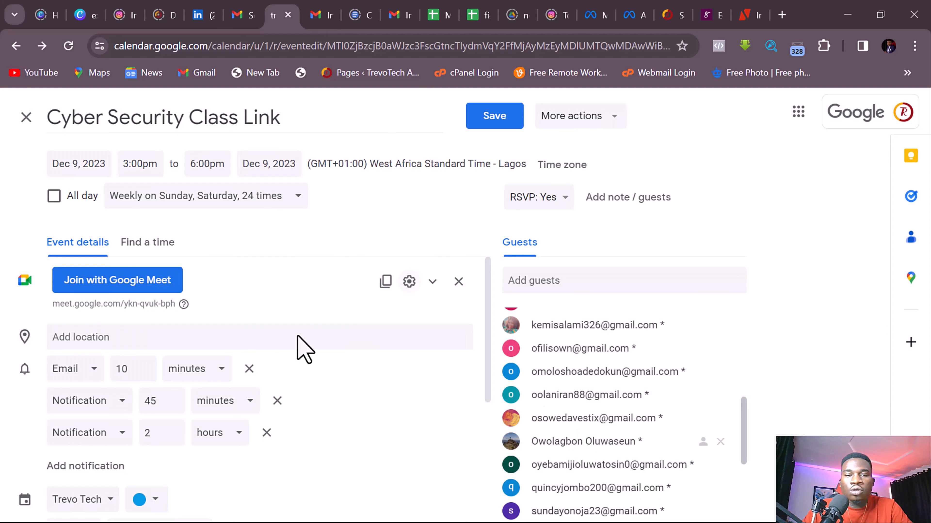
Step: Turn on host management in the event's Google Meet video call options and review what everyone is allowed to do
{"action": "left_click", "coordinate": [410, 281]}
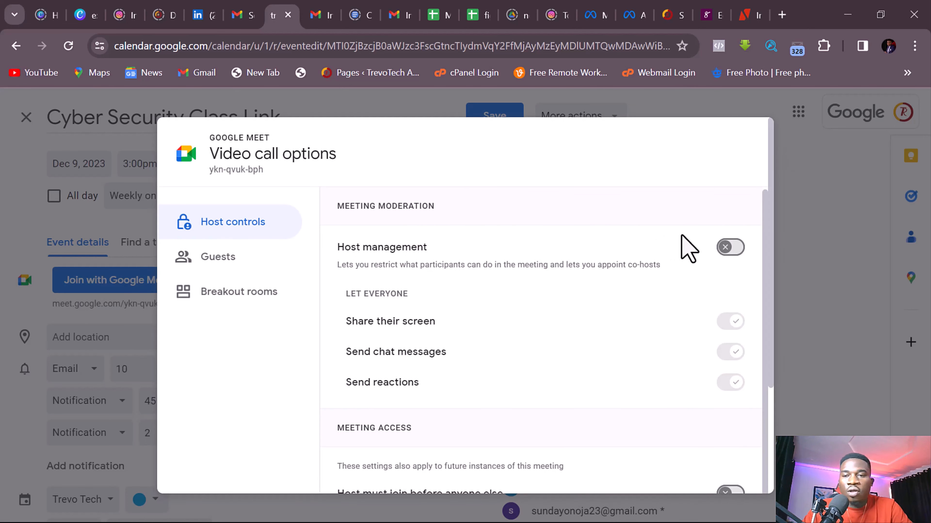
{"action": "left_click", "coordinate": [721, 247]}
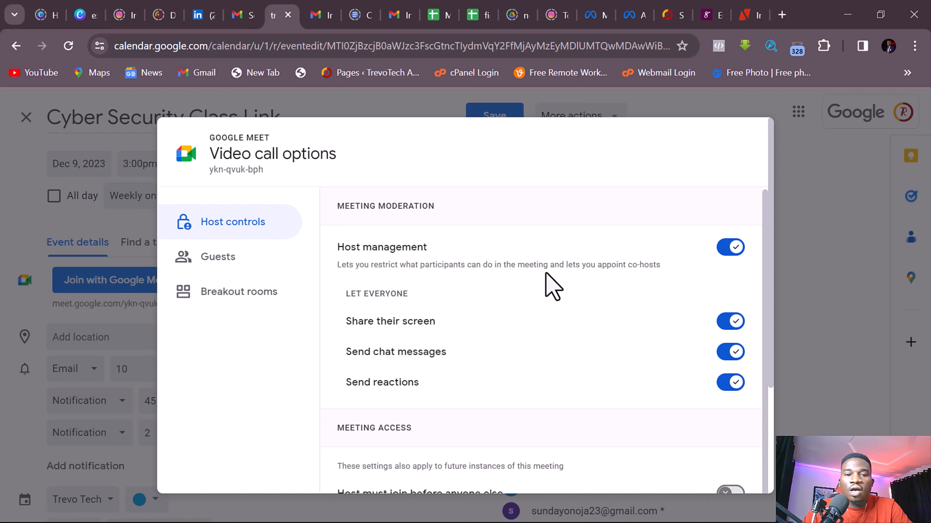
{"action": "scroll", "coordinate": [548, 279], "scroll_direction": "down", "scroll_amount": 2}
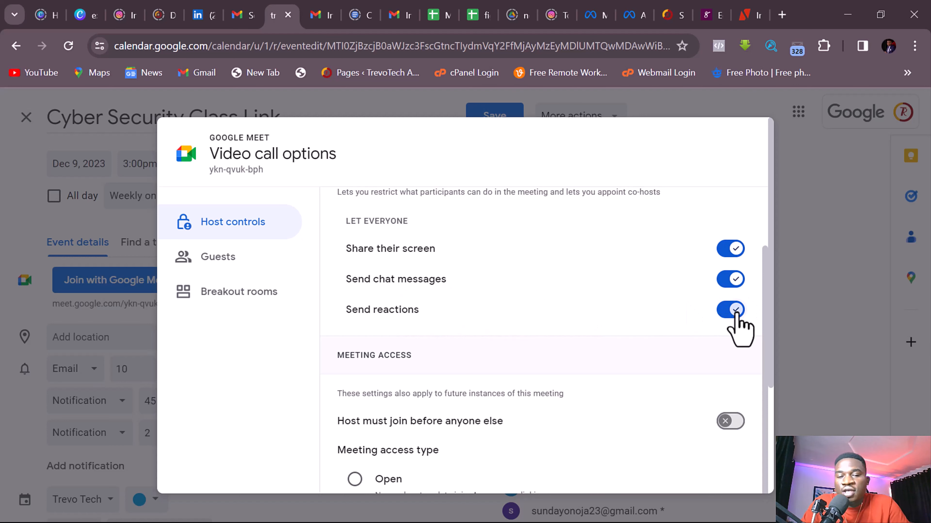
{"action": "scroll", "coordinate": [731, 324], "scroll_direction": "down", "scroll_amount": 1}
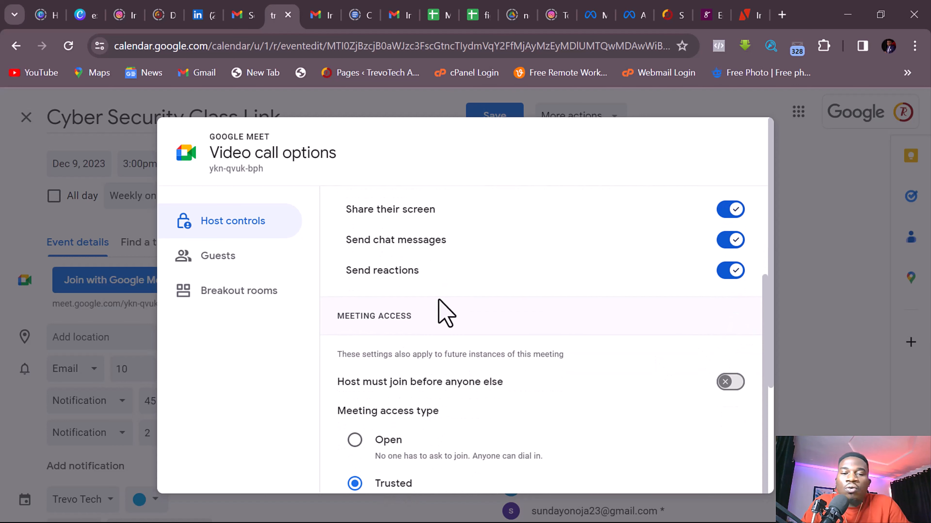
Step: Set the meeting access type to Open, trying the Restricted option along the way
{"action": "scroll", "coordinate": [442, 312], "scroll_direction": "down", "scroll_amount": 4}
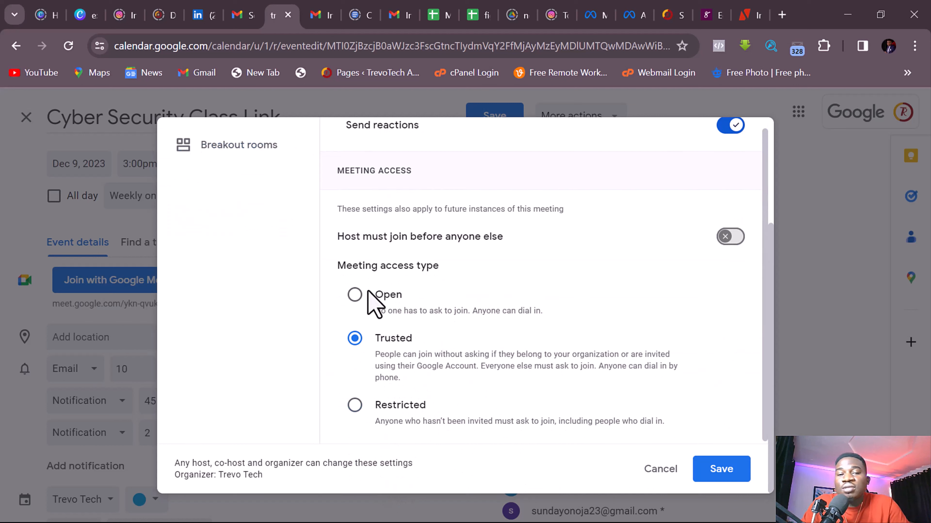
{"action": "left_click", "coordinate": [354, 293]}
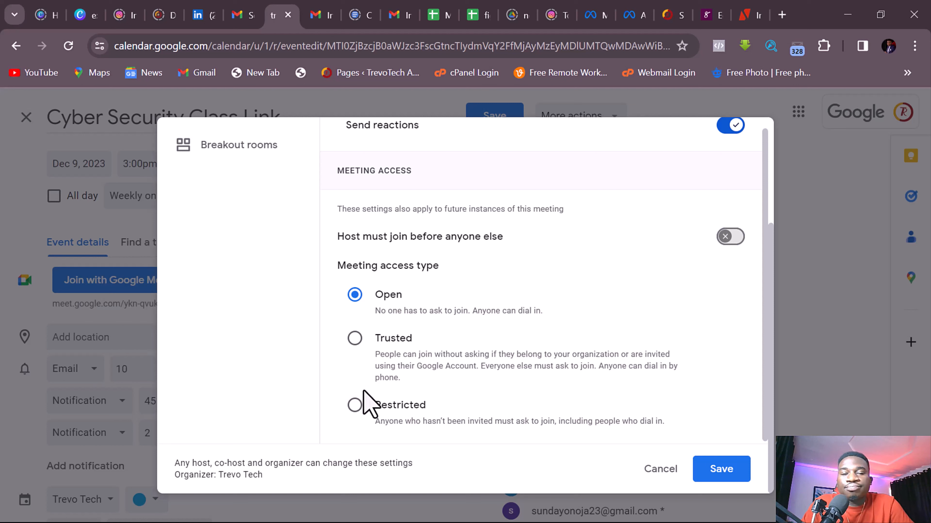
{"action": "left_click", "coordinate": [354, 405]}
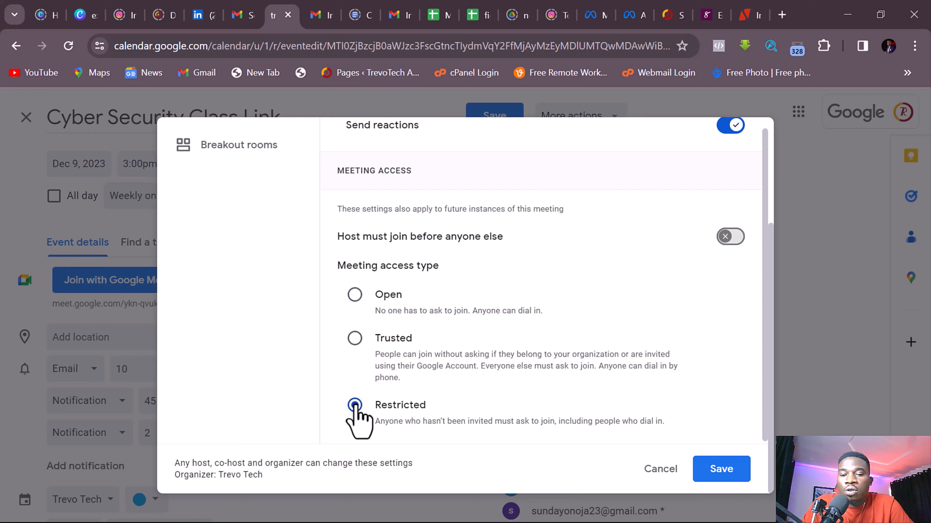
{"action": "left_click", "coordinate": [355, 295]}
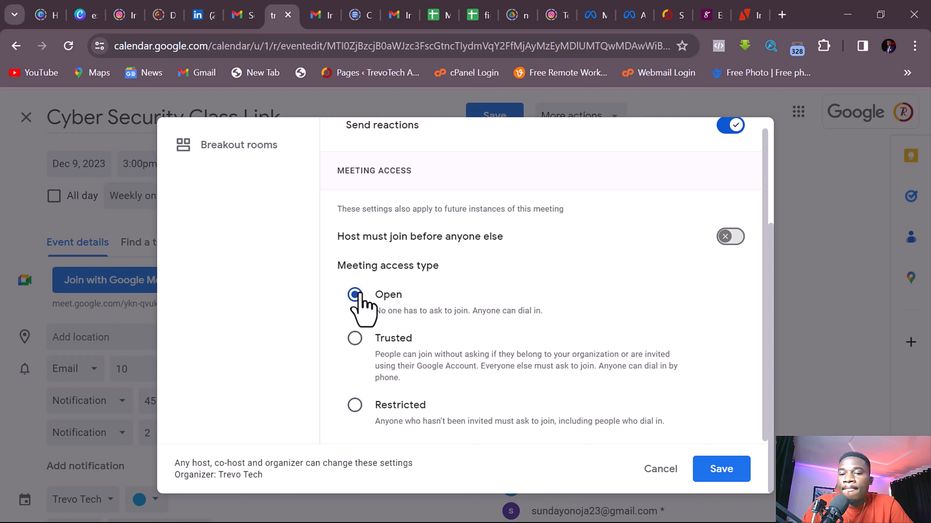
Step: Examine the guest role settings of the video call, including the explanation for making everyone a viewer by default
{"action": "scroll", "coordinate": [461, 332], "scroll_direction": "up", "scroll_amount": 3}
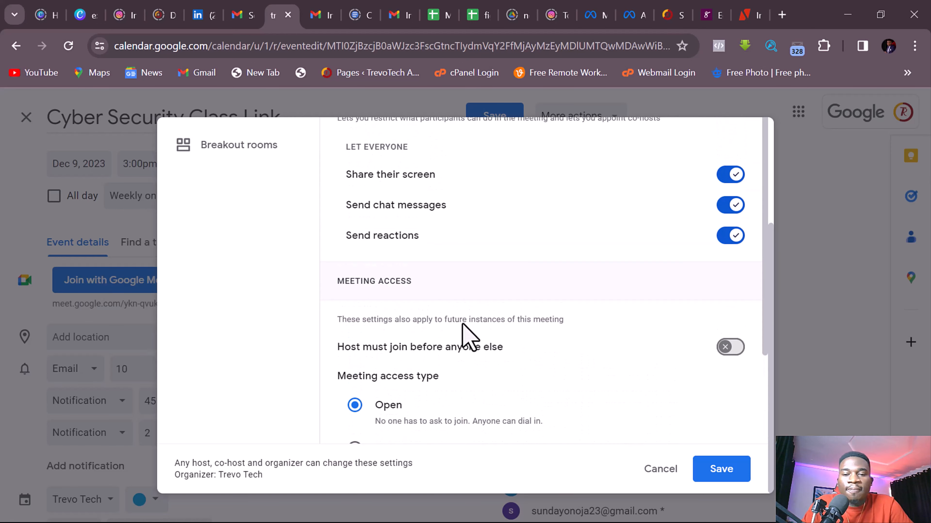
{"action": "scroll", "coordinate": [383, 255], "scroll_direction": "up", "scroll_amount": 4}
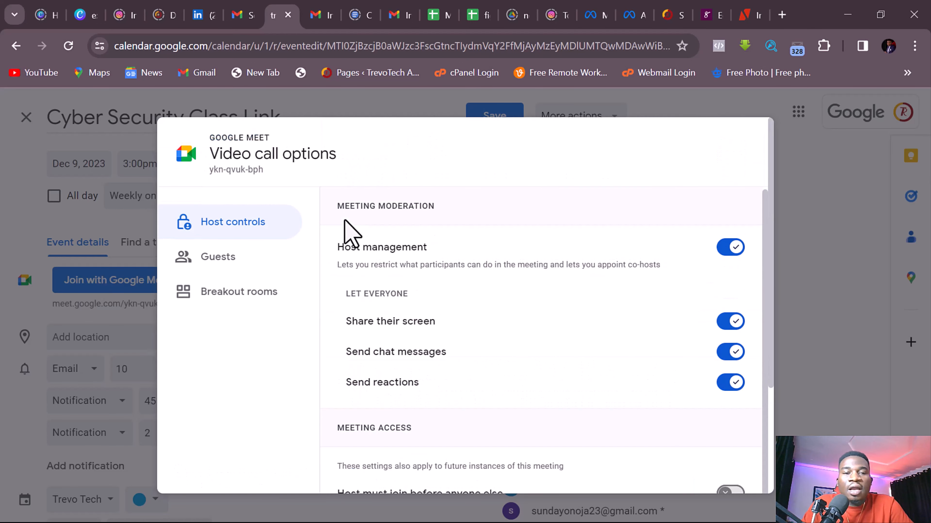
{"action": "left_click", "coordinate": [226, 267]}
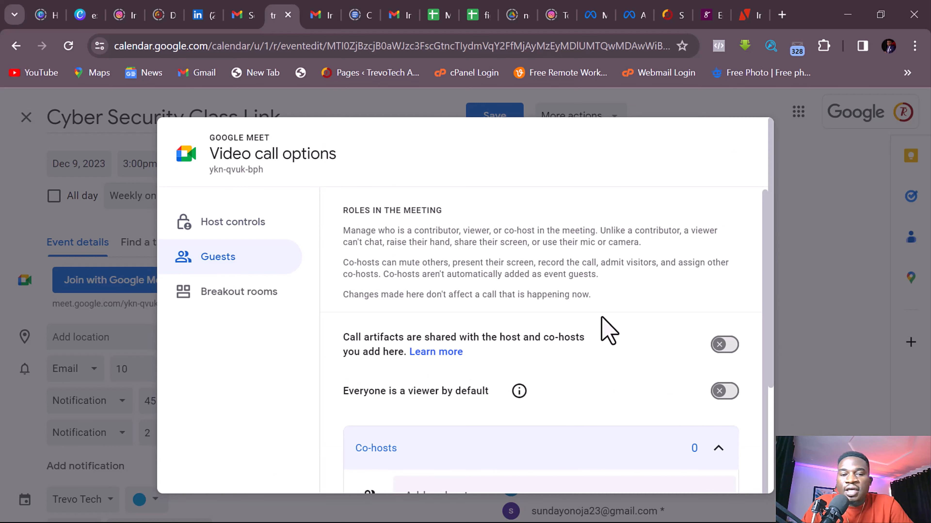
{"action": "scroll", "coordinate": [603, 326], "scroll_direction": "down", "scroll_amount": 2}
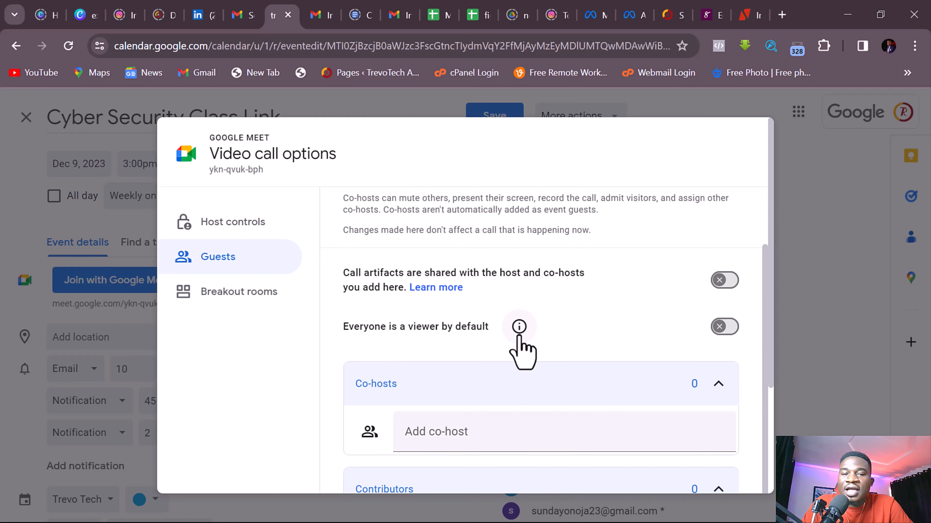
{"action": "mouse_move", "coordinate": [520, 329]}
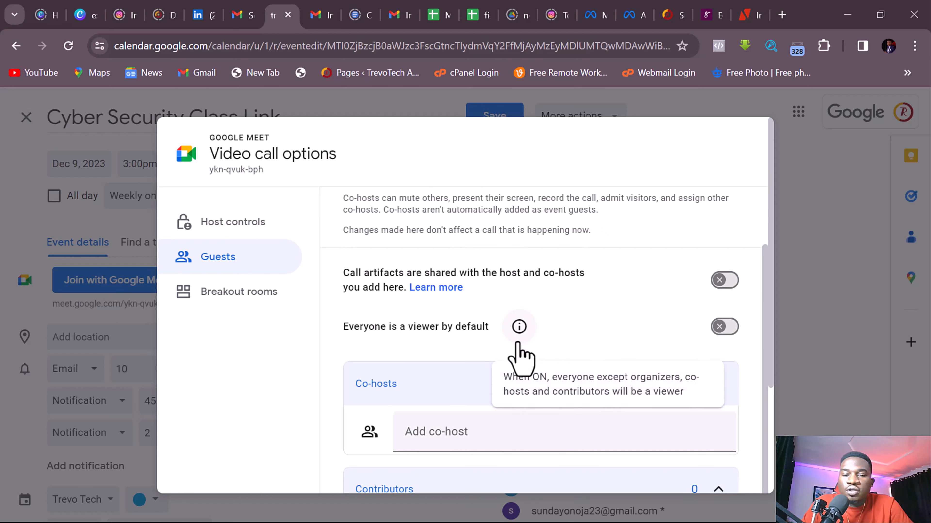
Step: Look up the invited guest by the start of their surname and add them as a co-host of the meeting
{"action": "left_click", "coordinate": [468, 440]}
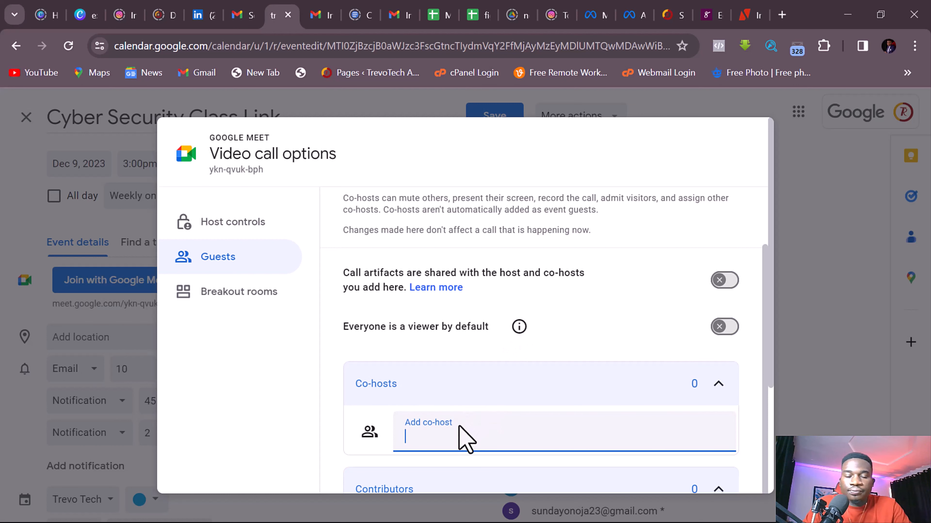
{"action": "type", "text": "owol"}
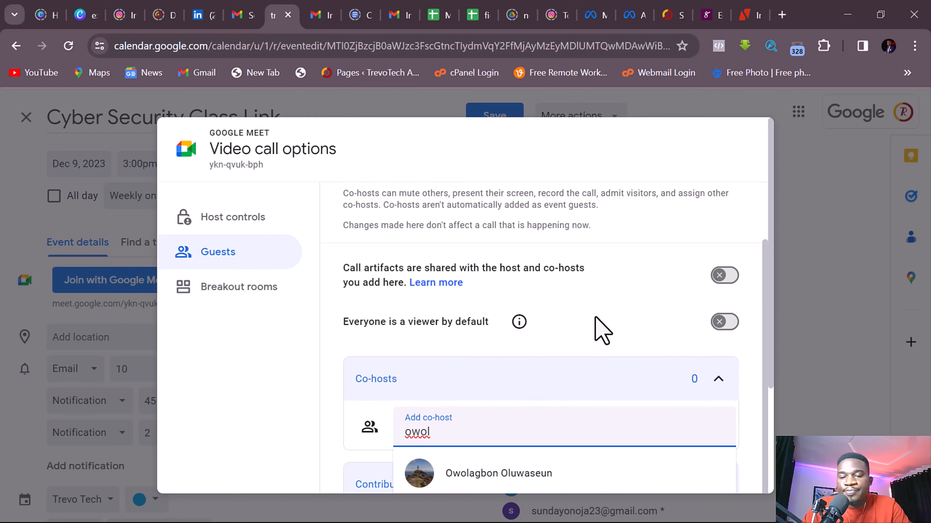
{"action": "scroll", "coordinate": [601, 327], "scroll_direction": "down", "scroll_amount": 4}
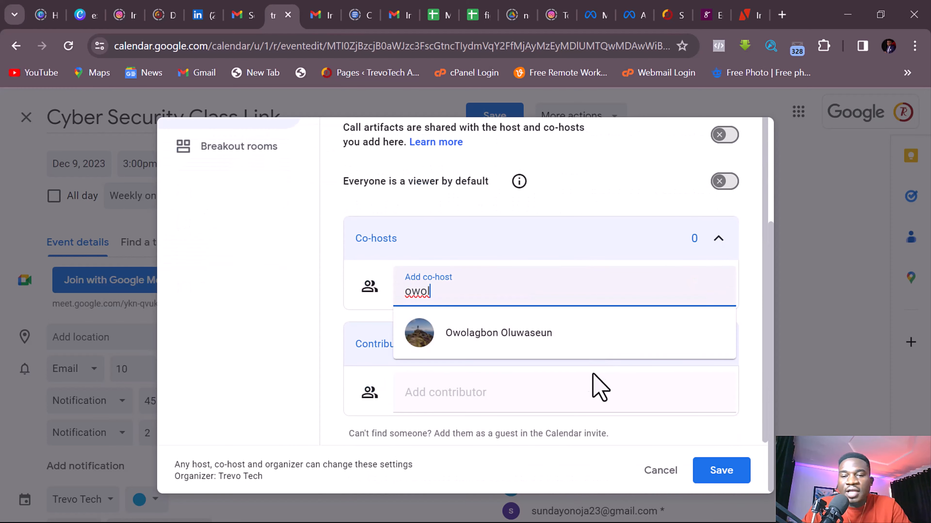
{"action": "left_click", "coordinate": [572, 348]}
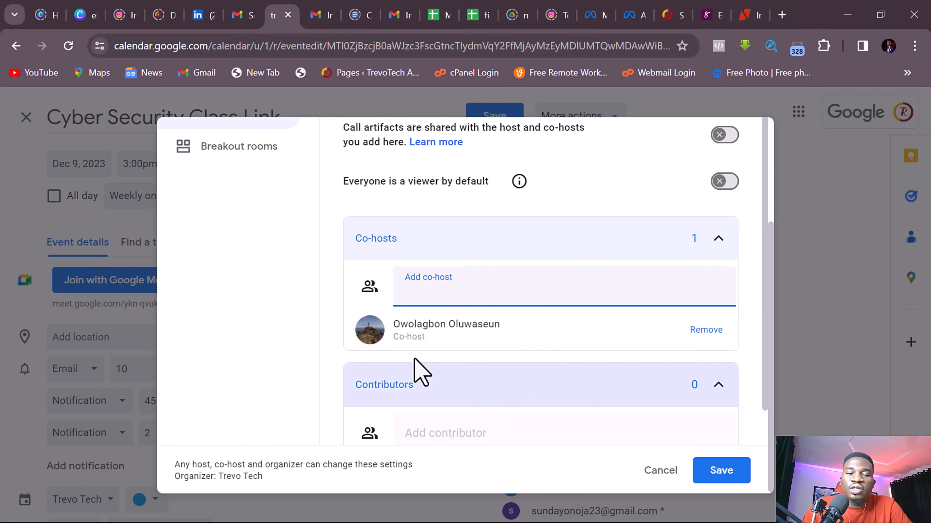
Step: Review the co-host and contributor settings, save the video call options, and save the Cyber Security Class Link event
{"action": "scroll", "coordinate": [417, 355], "scroll_direction": "down", "scroll_amount": 1}
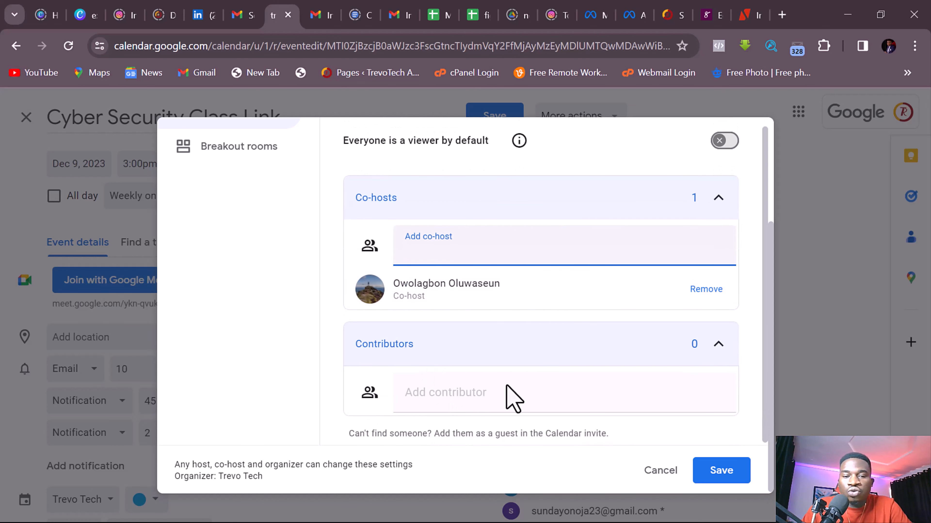
{"action": "scroll", "coordinate": [602, 370], "scroll_direction": "up", "scroll_amount": 5}
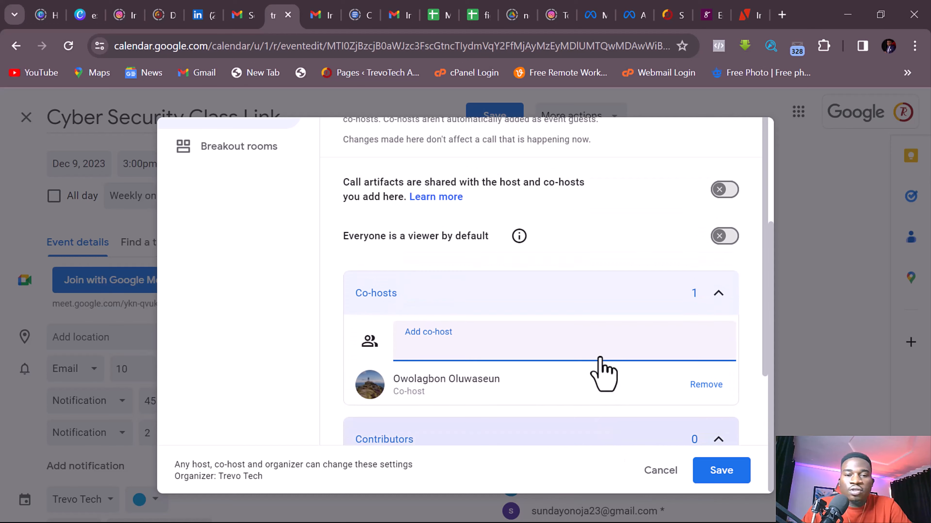
{"action": "scroll", "coordinate": [717, 474], "scroll_direction": "down", "scroll_amount": 5}
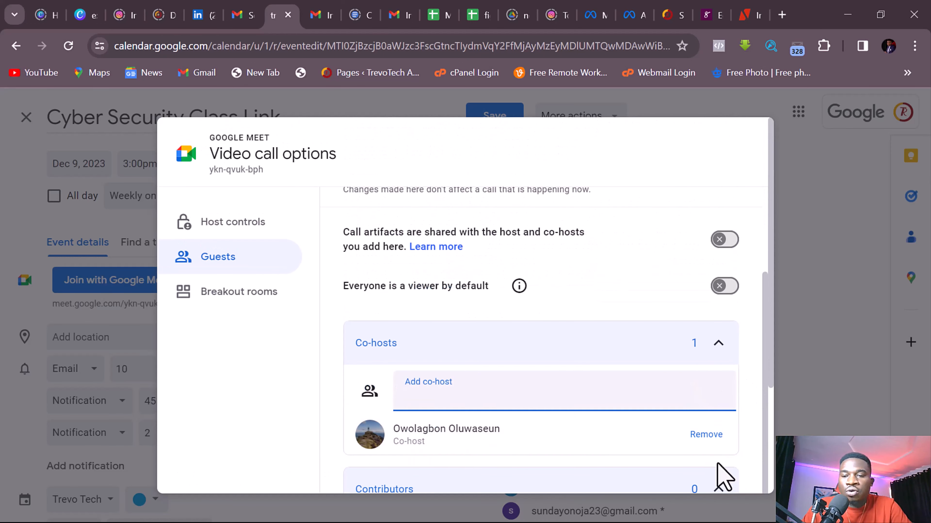
{"action": "left_click", "coordinate": [720, 473]}
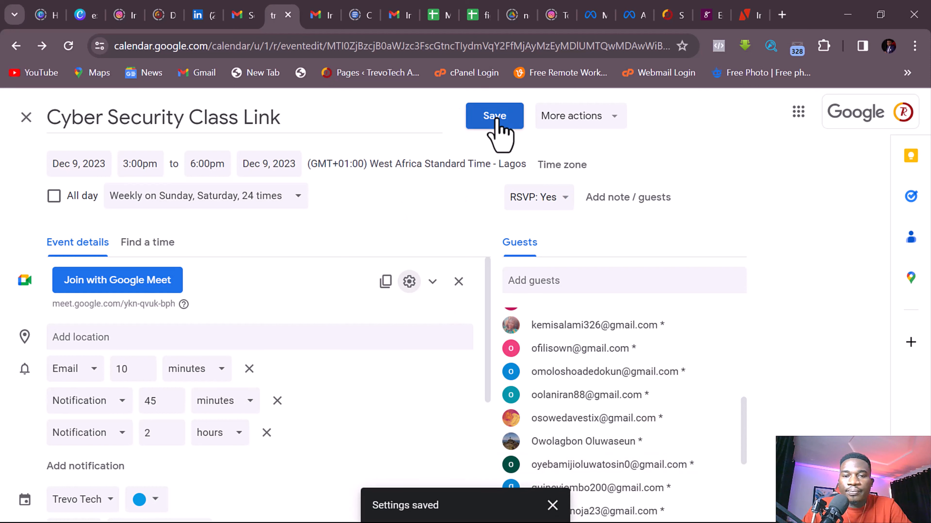
{"action": "left_click", "coordinate": [555, 200]}
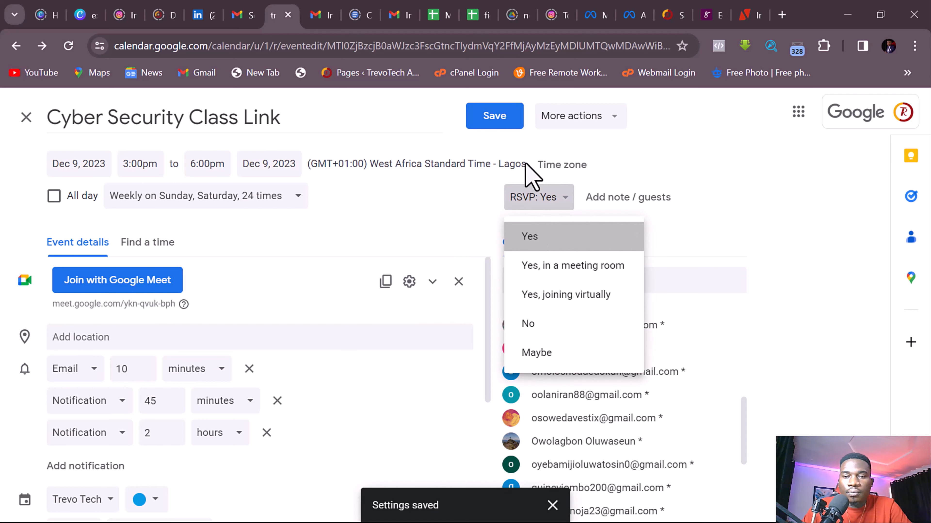
{"action": "left_click", "coordinate": [494, 119]}
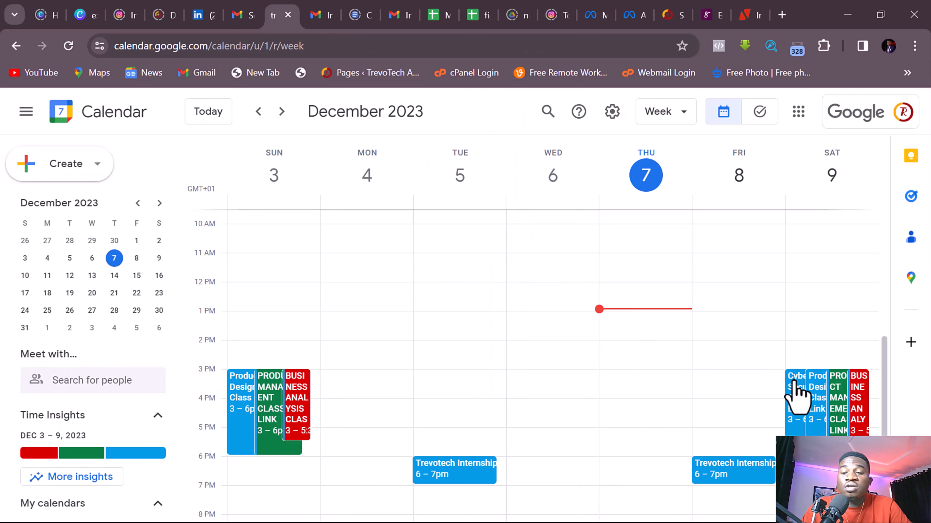
Step: Open the summary of the December 9 Cyber Security Class Link event and review its Meet link, guests and reminders
{"action": "left_click", "coordinate": [794, 392]}
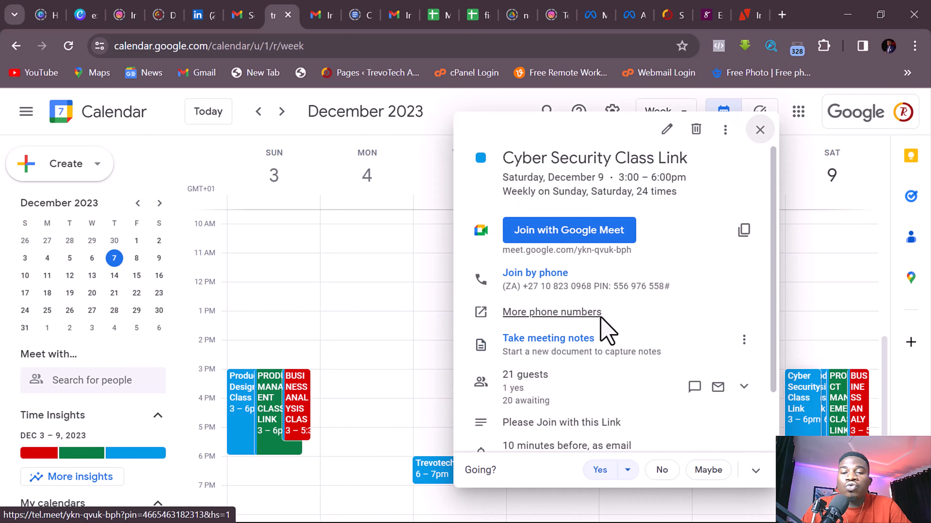
{"action": "scroll", "coordinate": [601, 319], "scroll_direction": "down", "scroll_amount": 2}
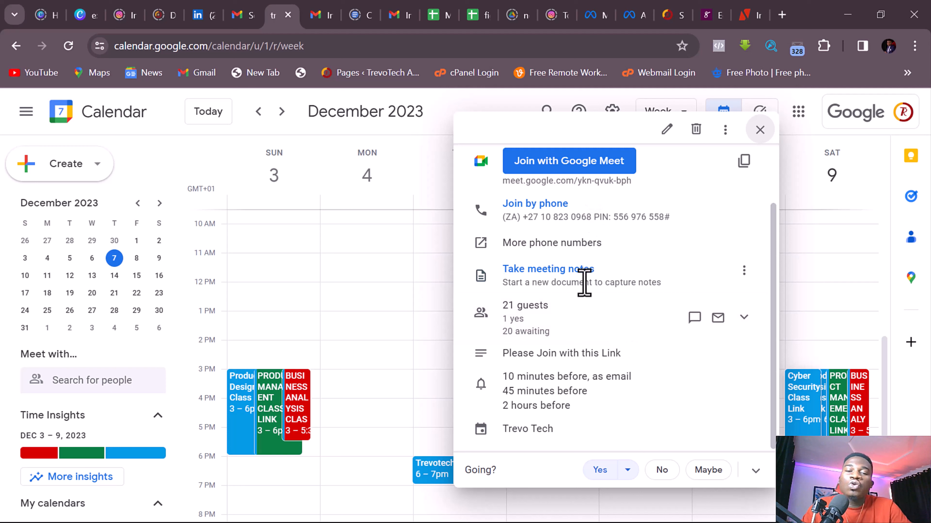
{"action": "scroll", "coordinate": [584, 286], "scroll_direction": "up", "scroll_amount": 2}
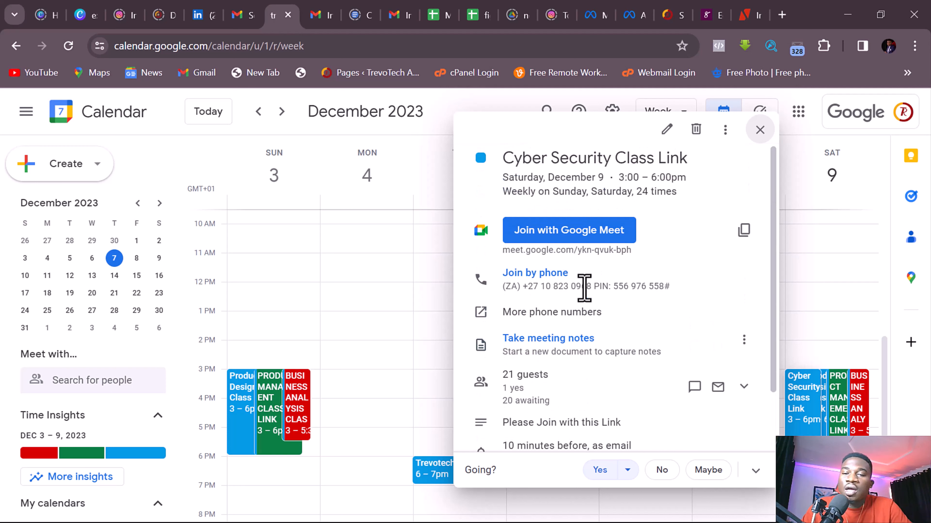